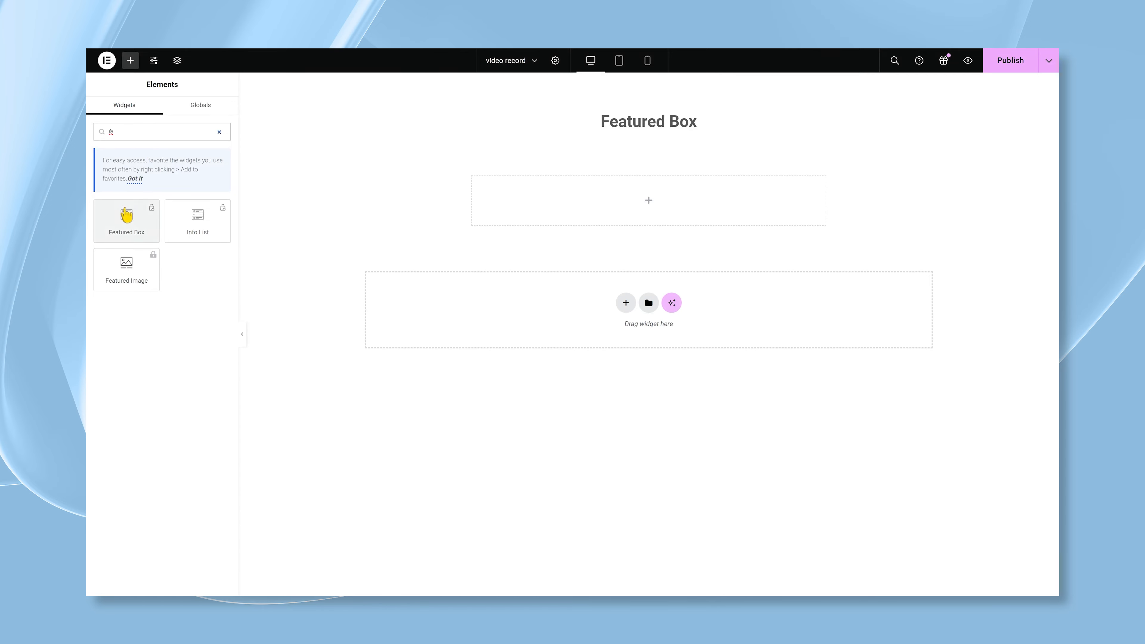
# Add a Featured Box widget to the empty container and title it "Latest Smartphones"
pyautogui.moveTo(127, 217); pyautogui.dragTo(488, 201)
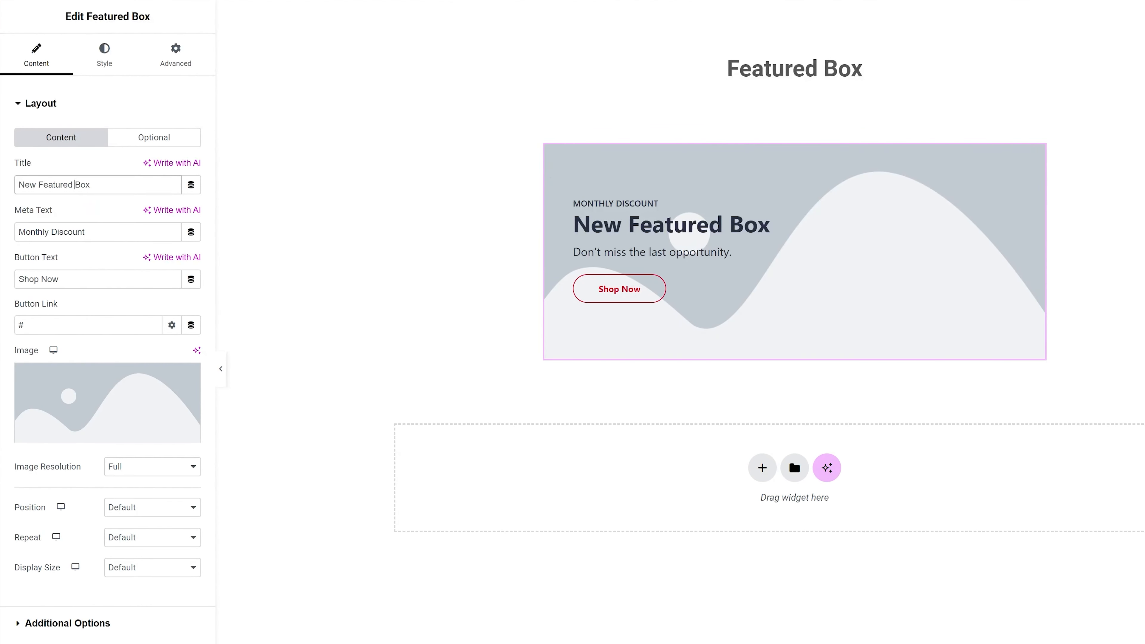
pyautogui.tripleClick(76, 185)
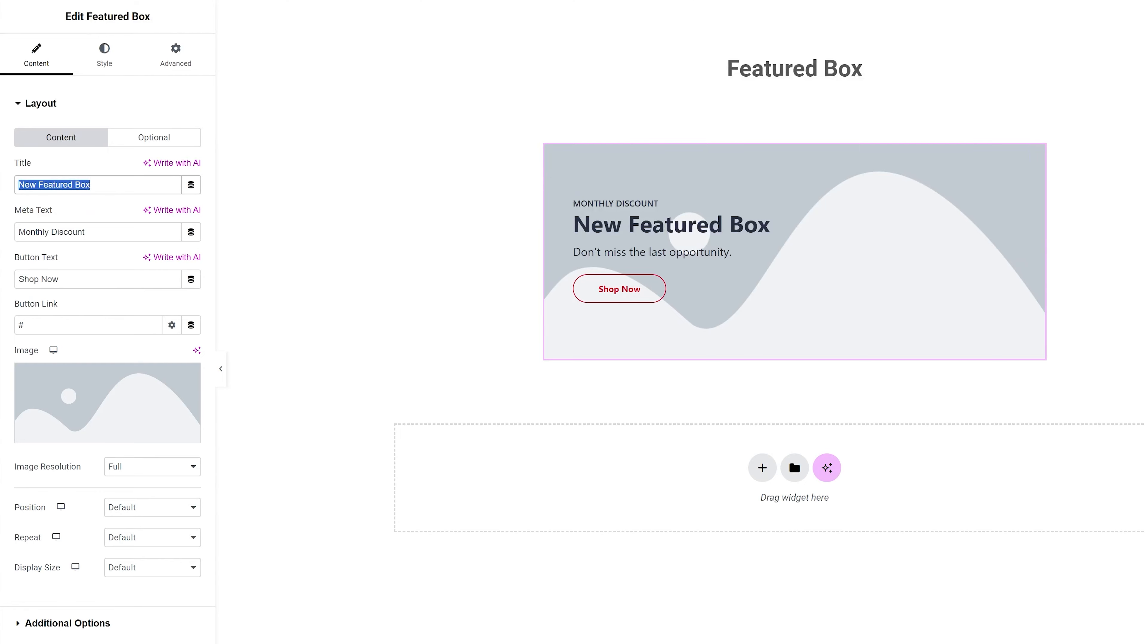
pyautogui.write('Latest Smartphones')
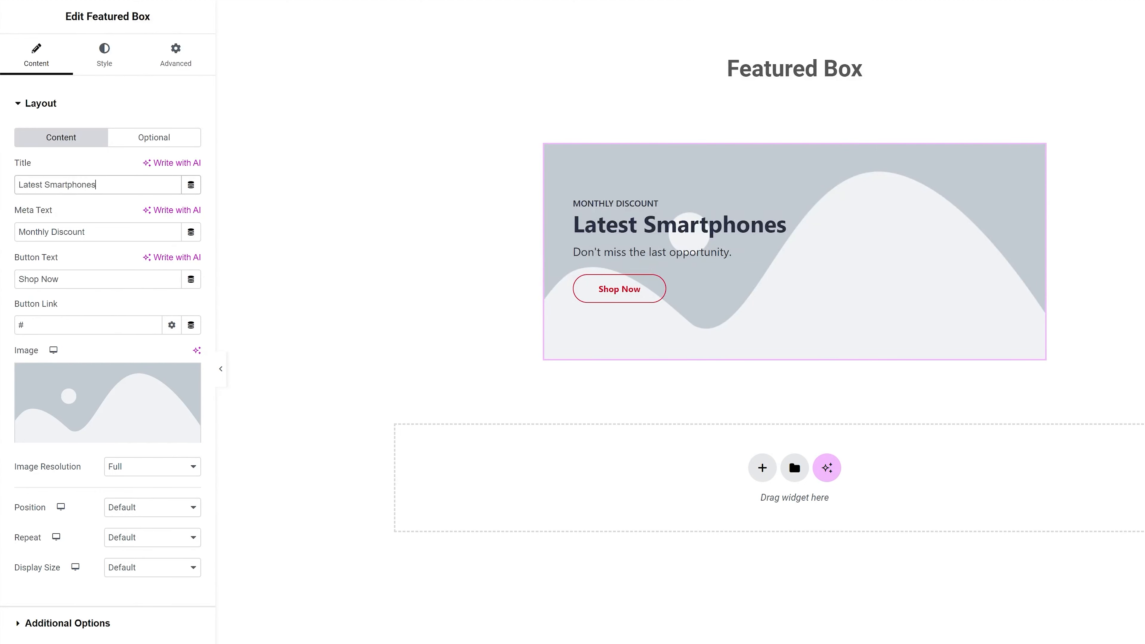
# Set the Featured Box meta text to "Summer Offer" and its button text to "Buy Now"
pyautogui.tripleClick(81, 232)
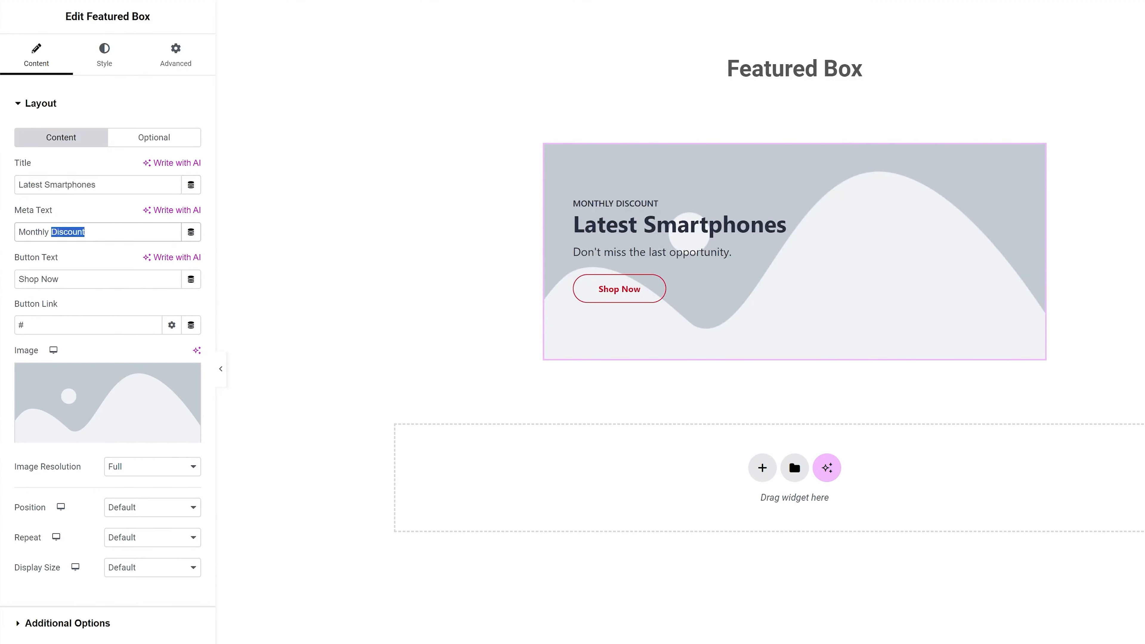
pyautogui.press('BackSpace')
pyautogui.write('Summer Offer')
pyautogui.moveTo(63, 279); pyautogui.dragTo(5, 279)
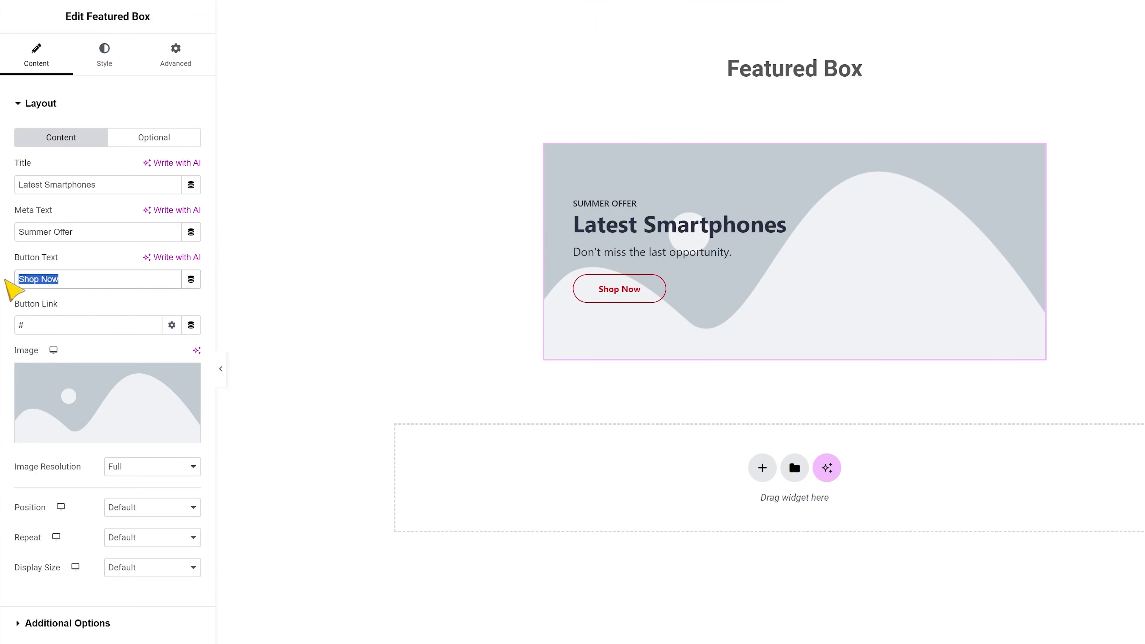
pyautogui.press('BackSpace')
pyautogui.write('Buy Now')
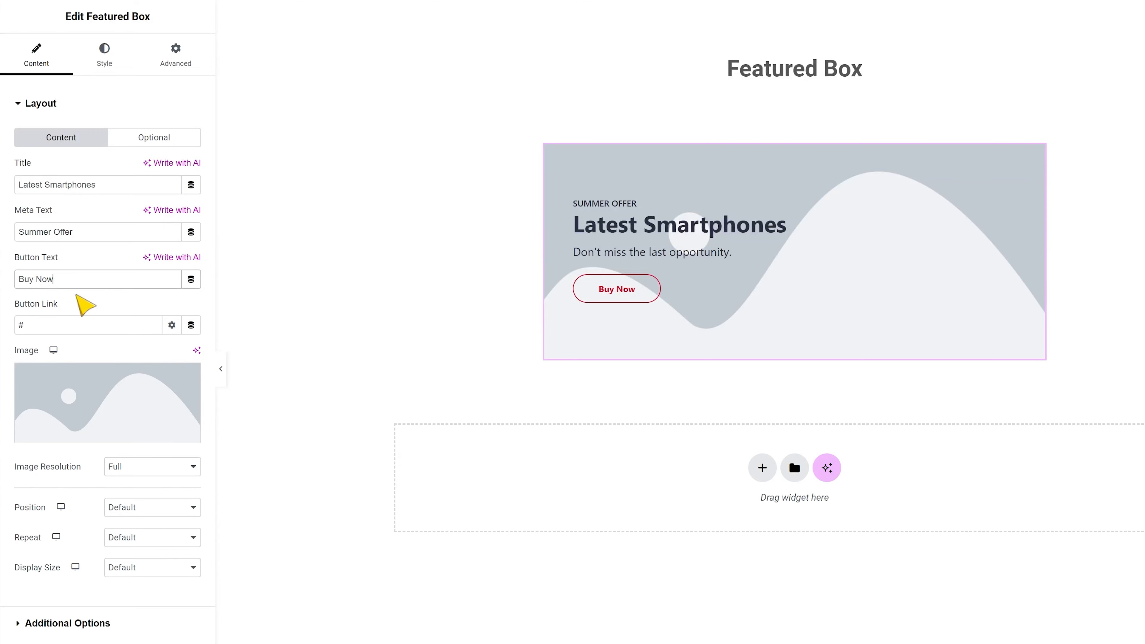
# Check the optional content settings and set the Featured Box image to Wide-1.png from the media library
pyautogui.click(174, 142)
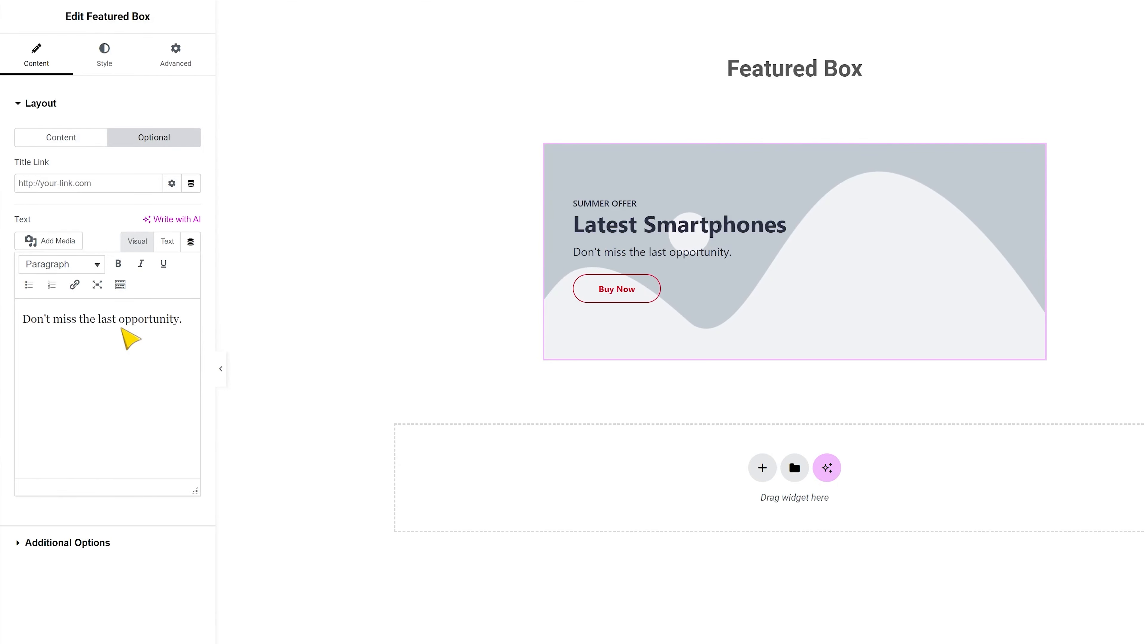
pyautogui.click(50, 141)
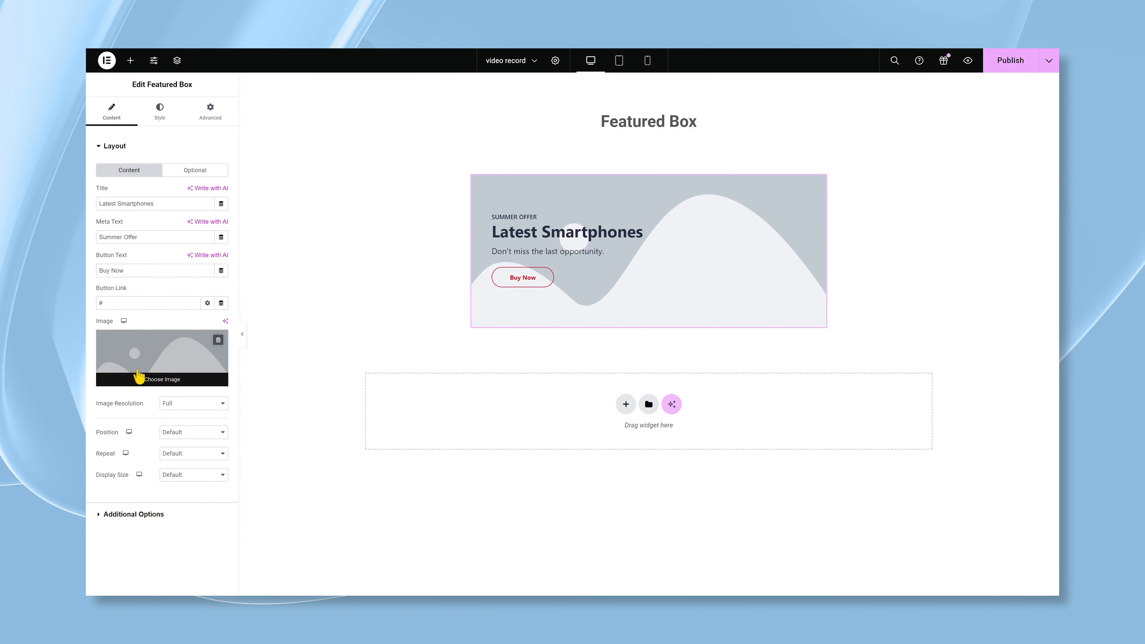
pyautogui.click(139, 375)
pyautogui.click(248, 212)
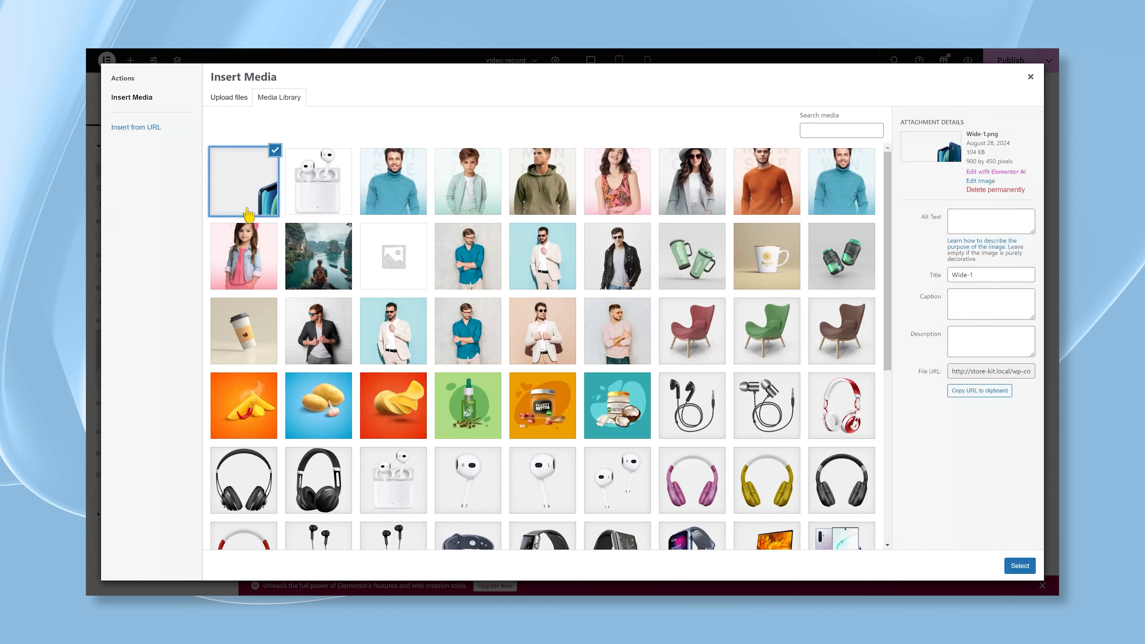
pyautogui.click(1019, 565)
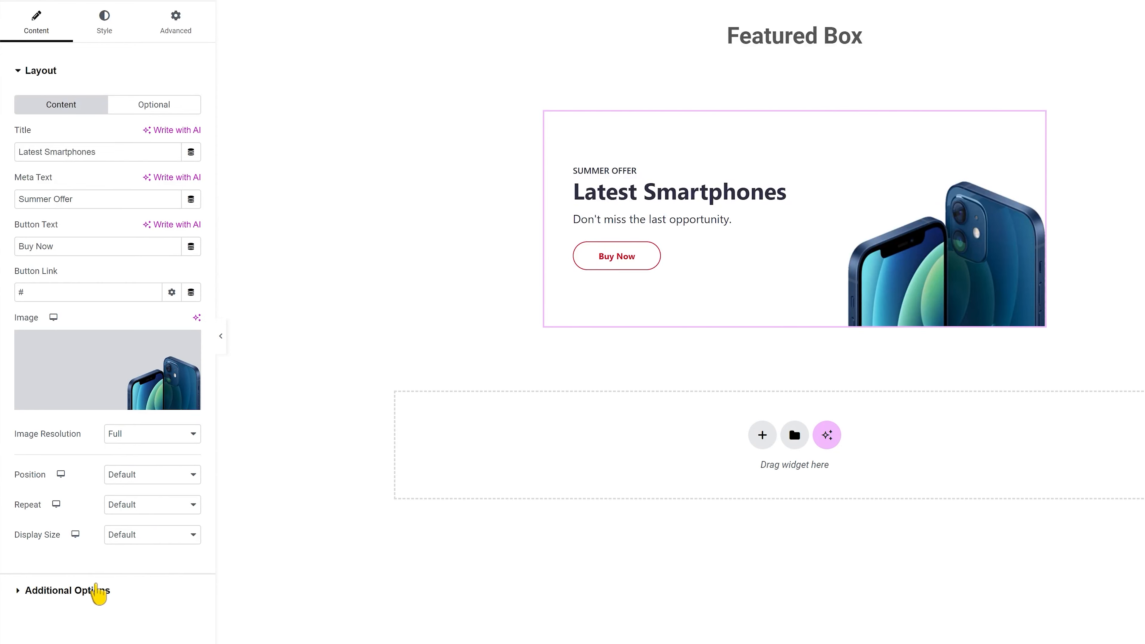
# Try the content position and alignment options of the Featured Box, settling on middle position and left alignment
pyautogui.click(97, 592)
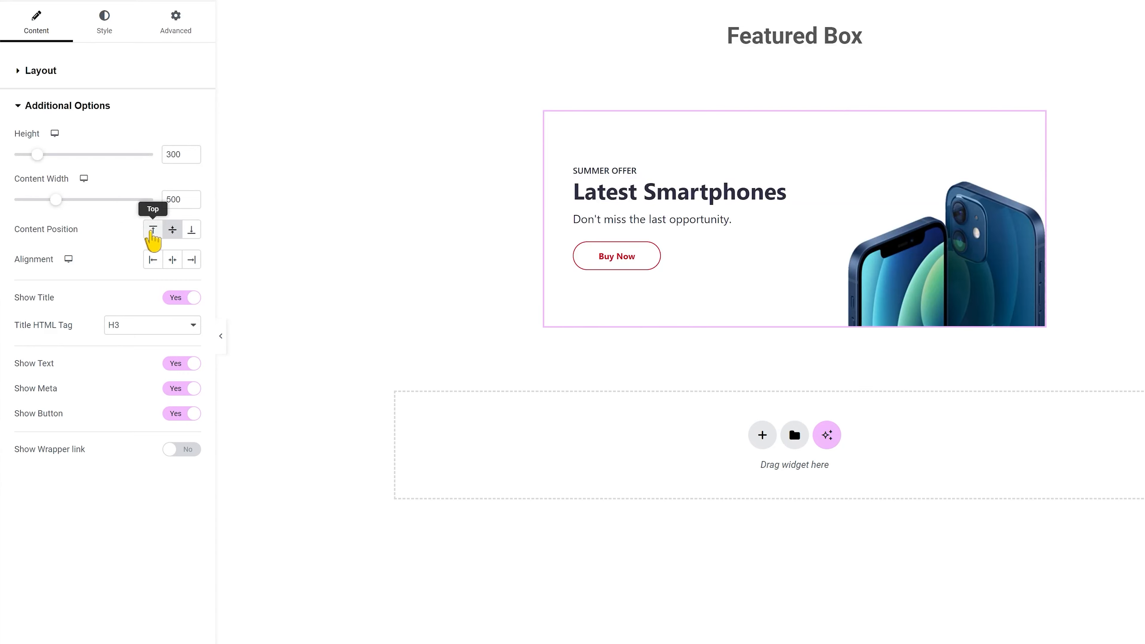
pyautogui.click(153, 230)
pyautogui.click(172, 230)
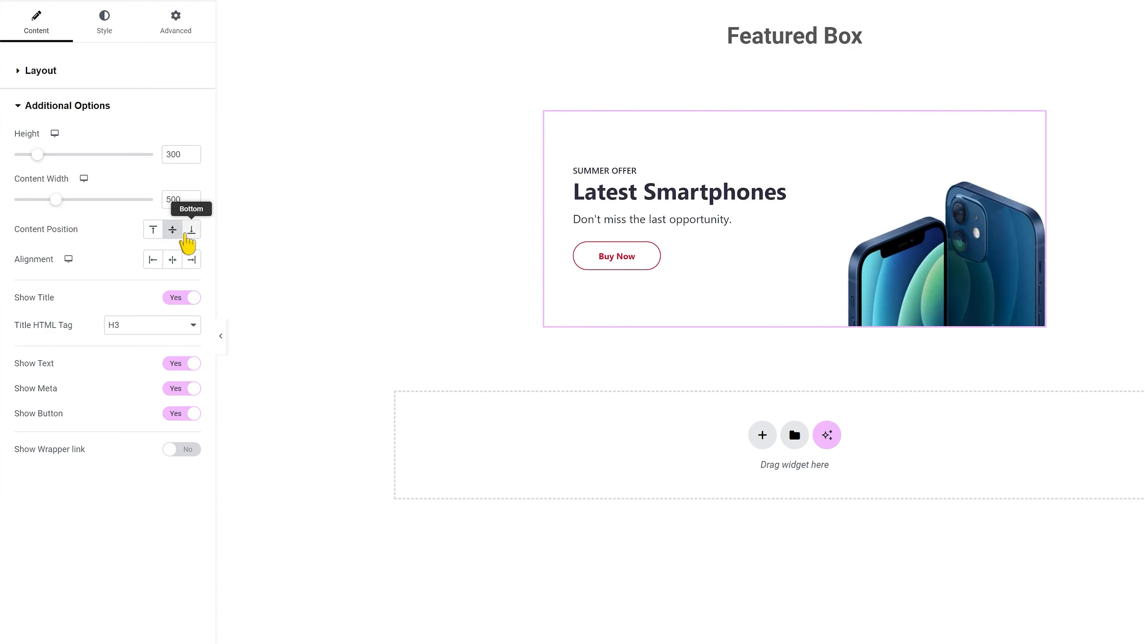
pyautogui.click(191, 230)
pyautogui.click(173, 230)
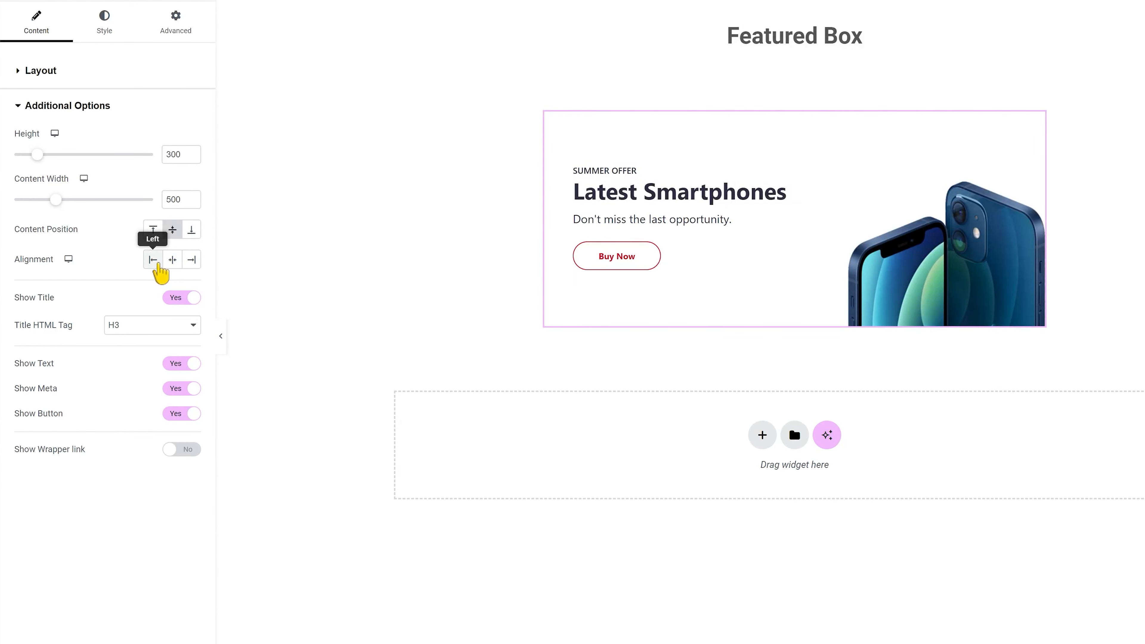
pyautogui.click(153, 260)
pyautogui.click(172, 260)
pyautogui.click(191, 260)
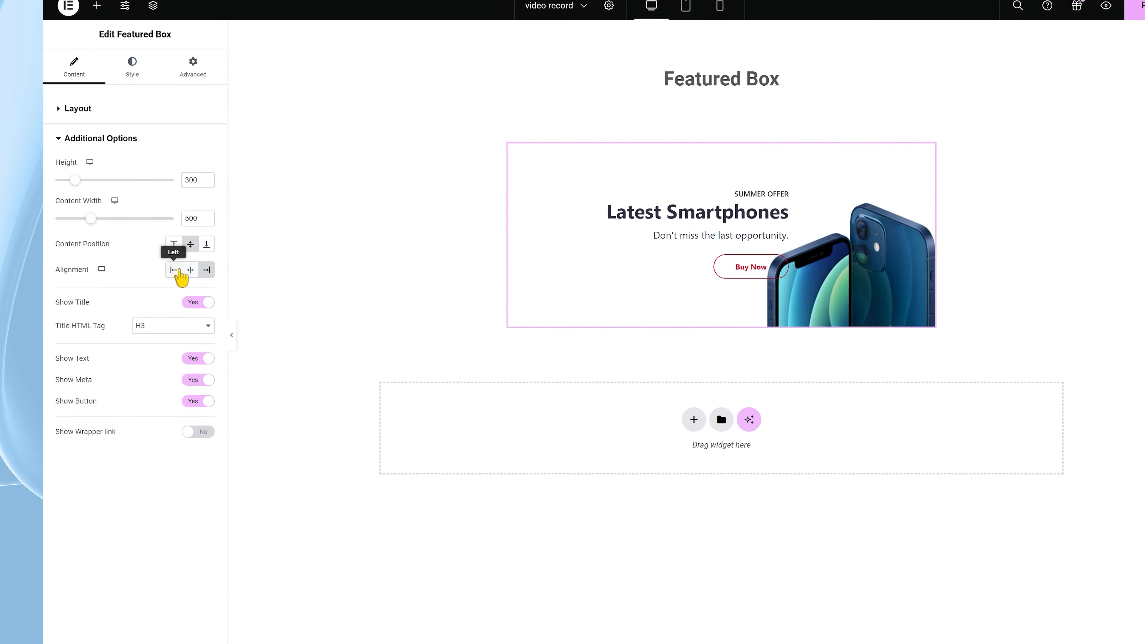
pyautogui.click(195, 280)
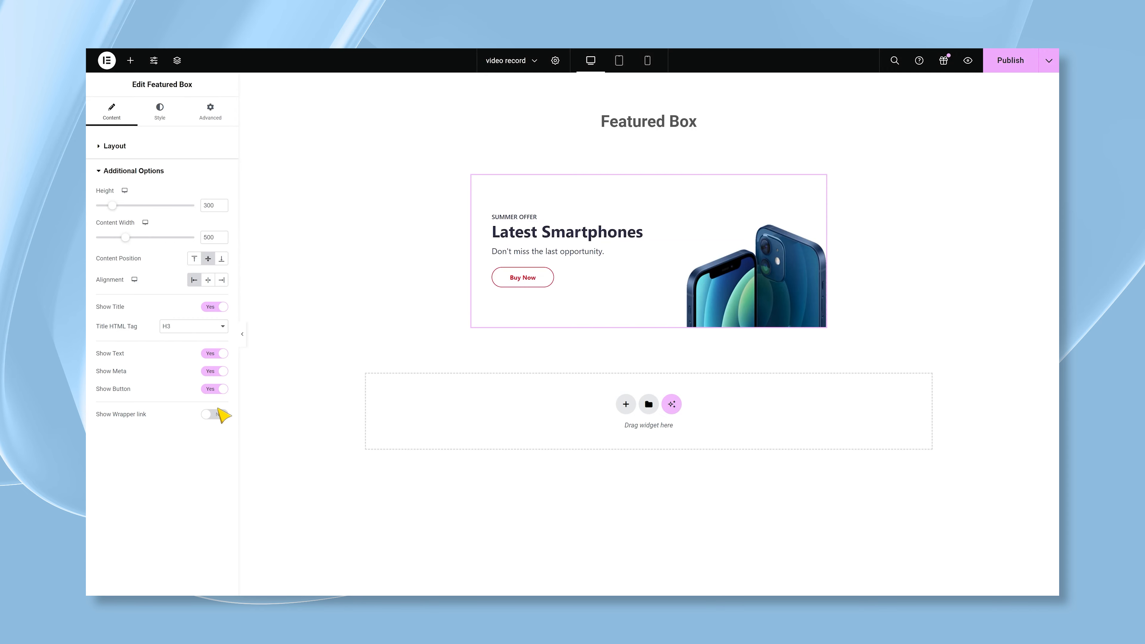
# Give the Featured Box a classic background with the color #F7F8FA in its normal state
pyautogui.click(160, 118)
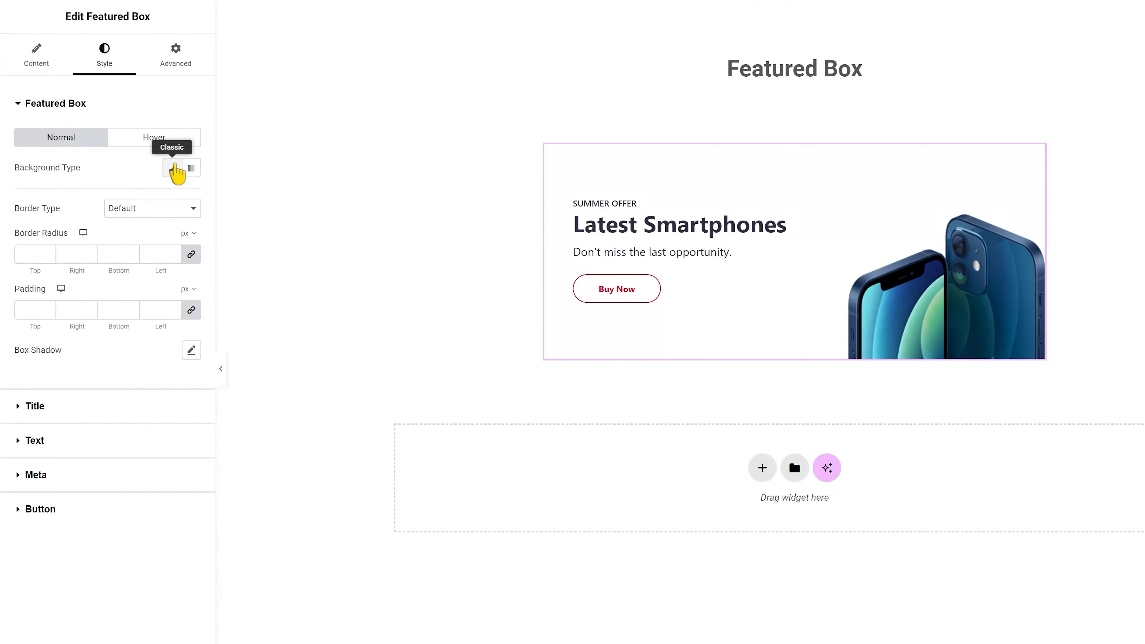
pyautogui.click(178, 169)
pyautogui.click(192, 197)
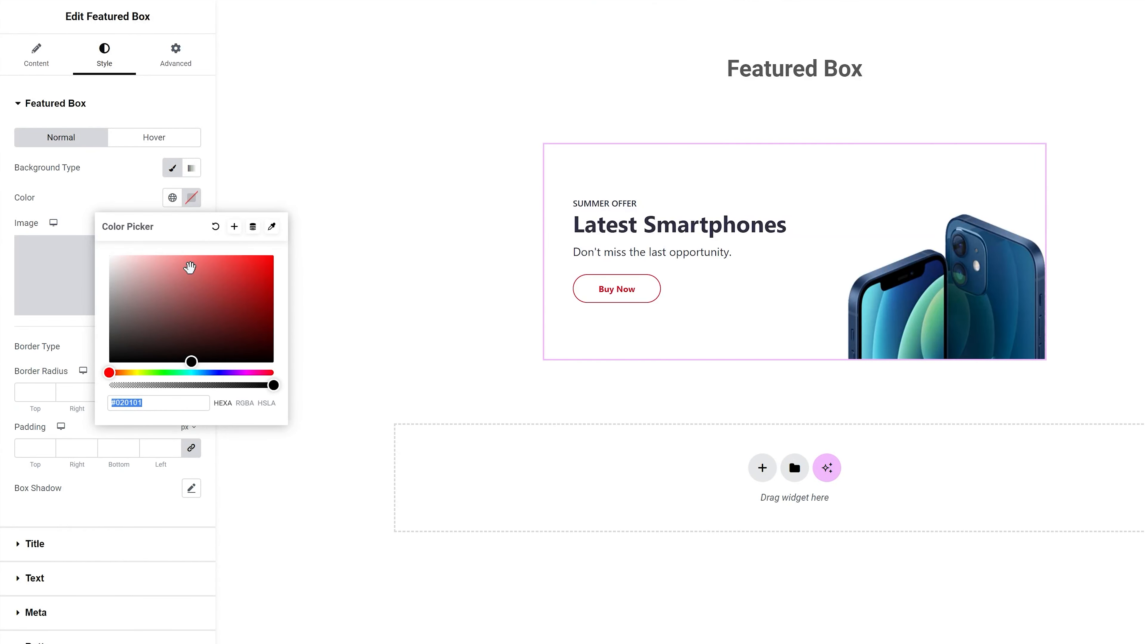
pyautogui.write('#F7F8FA')
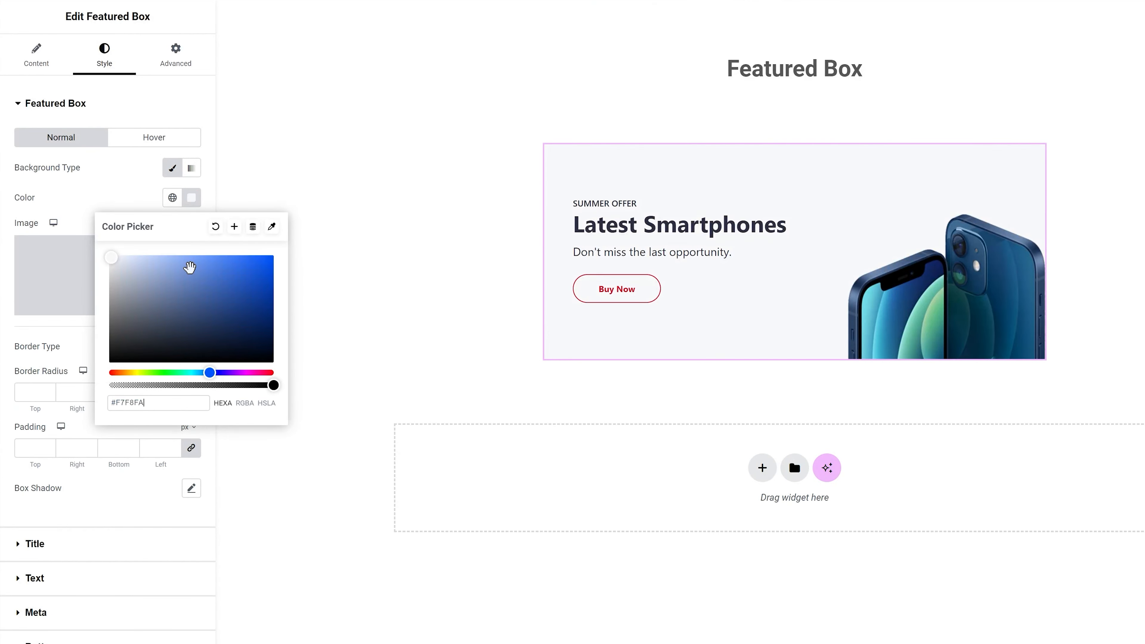
pyautogui.click(131, 205)
pyautogui.moveTo(118, 266)
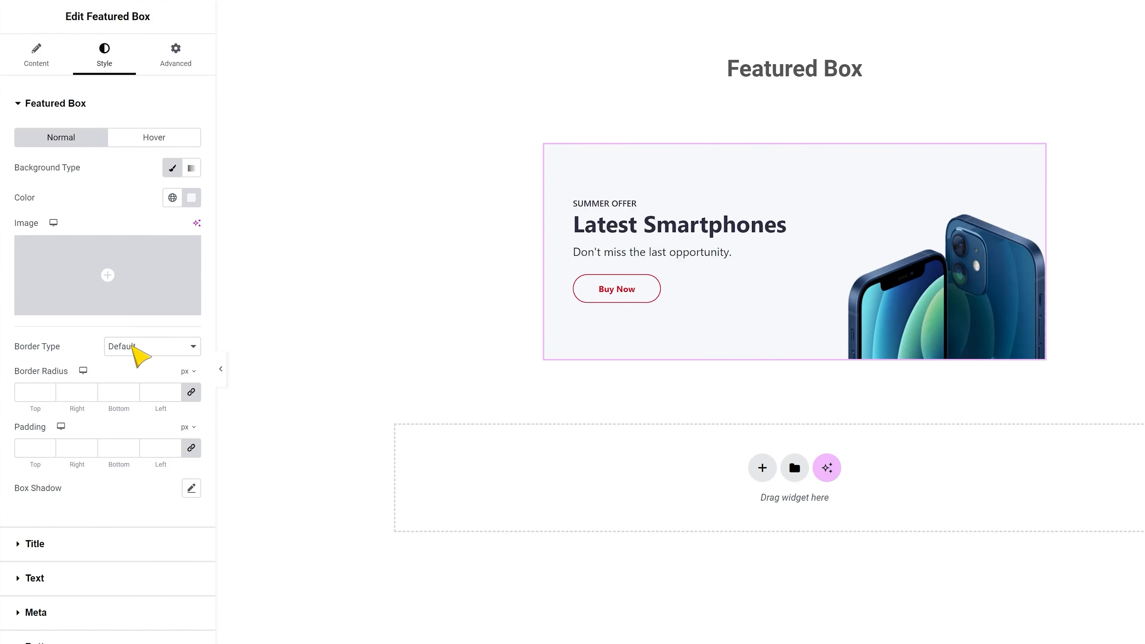
# Try a solid border on the Featured Box and set its border type to None
pyautogui.click(132, 347)
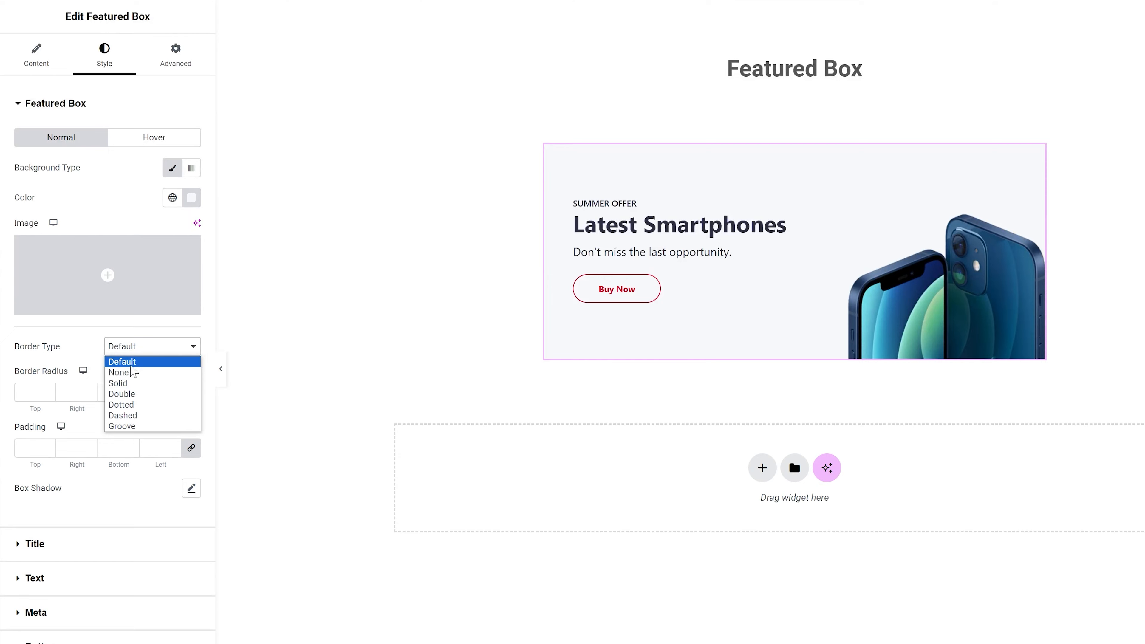
pyautogui.click(130, 382)
pyautogui.click(153, 347)
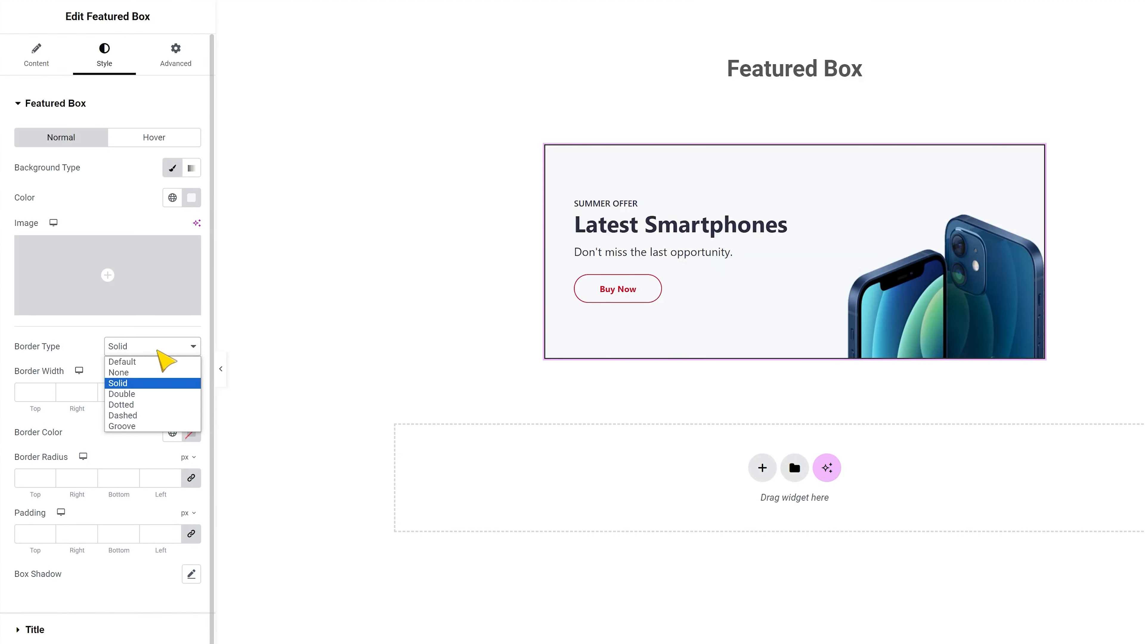
pyautogui.click(127, 369)
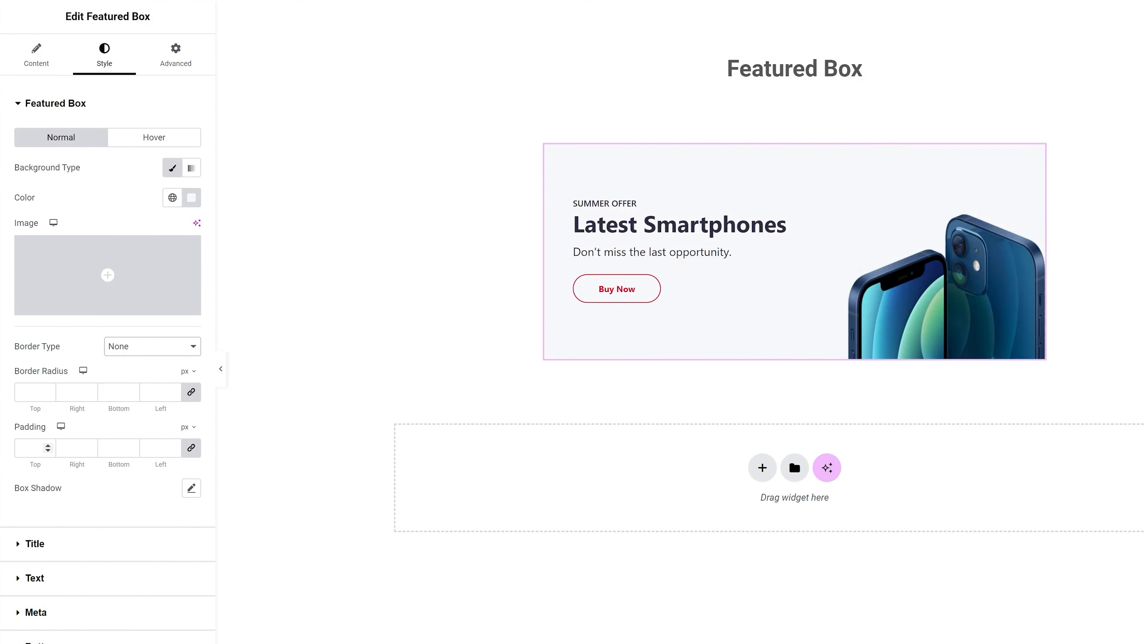
# Unlink the Featured Box padding and set it to 50 px top and left, 0 right and bottom
pyautogui.click(30, 447)
pyautogui.click(193, 449)
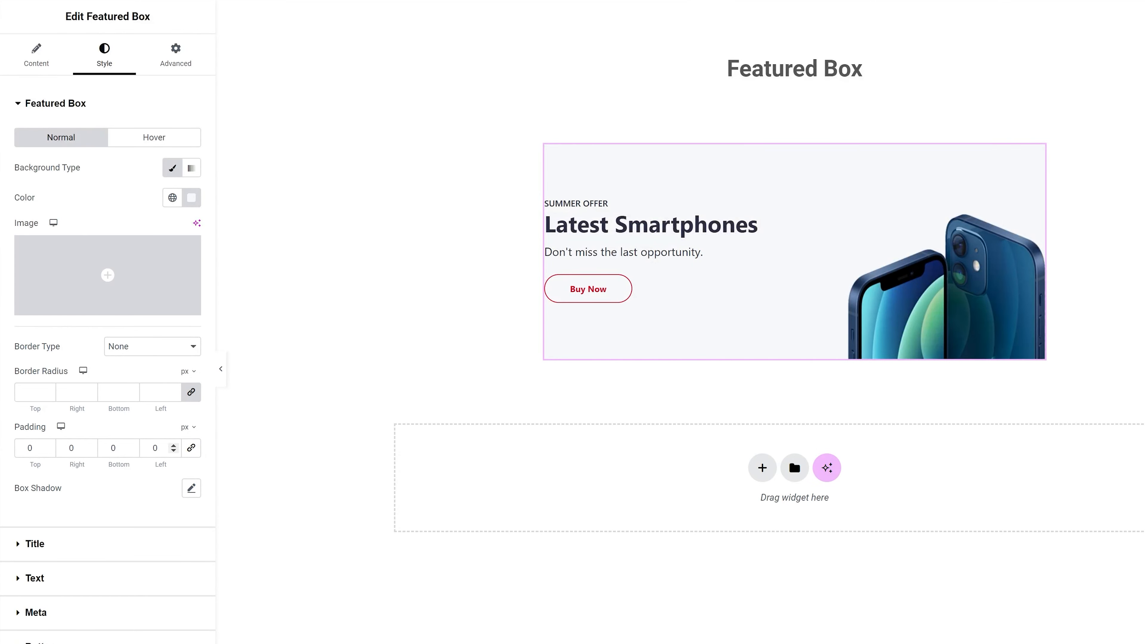
pyautogui.moveTo(151, 450); pyautogui.dragTo(173, 451)
pyautogui.write('50')
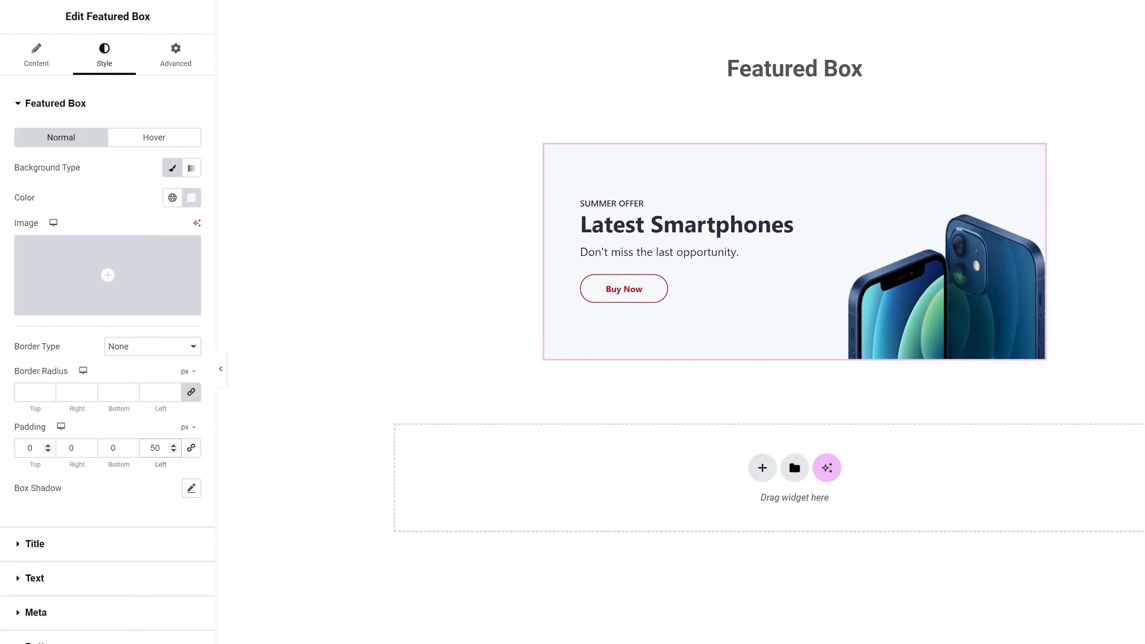
pyautogui.doubleClick(30, 448)
pyautogui.write('50')
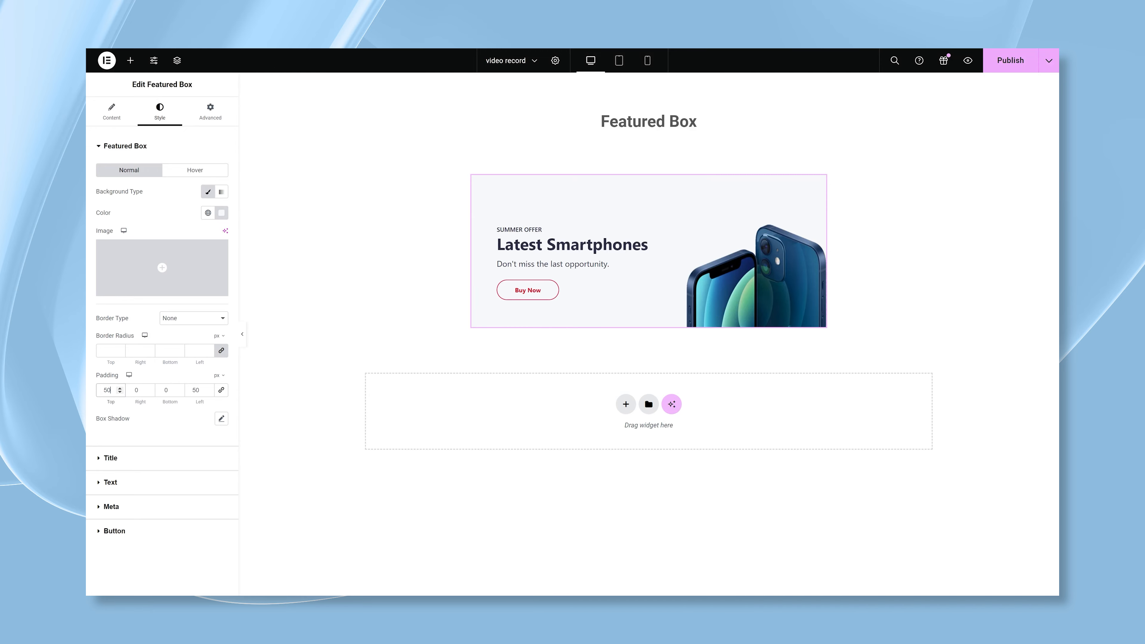
# Try a box shadow on the Featured Box, reset it to default, and view the hover style options
pyautogui.click(220, 419)
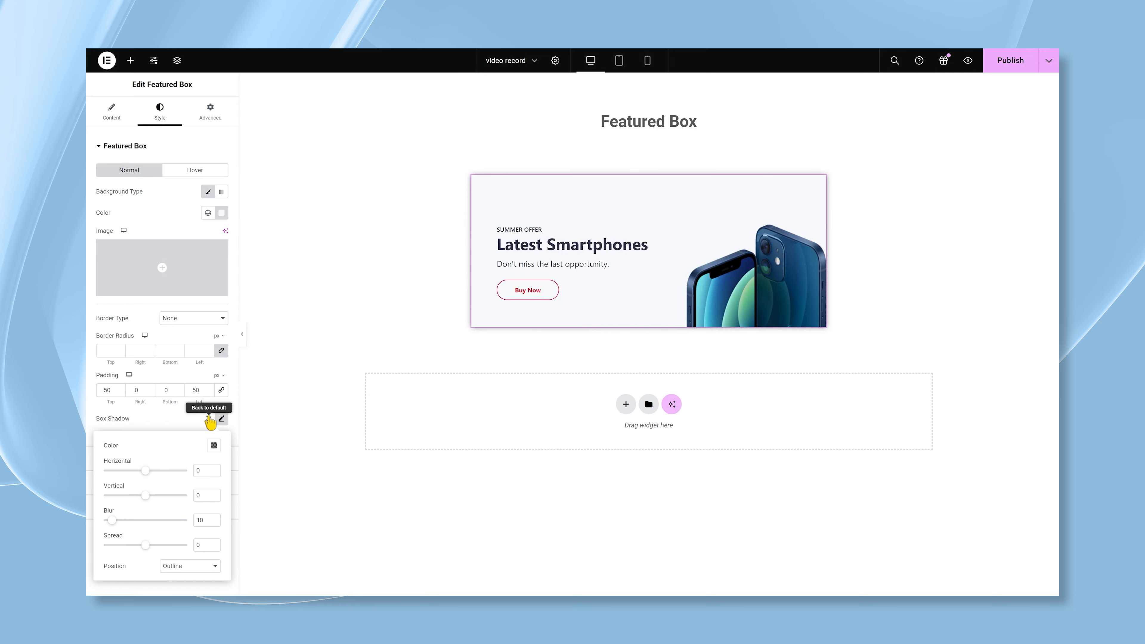
pyautogui.click(208, 419)
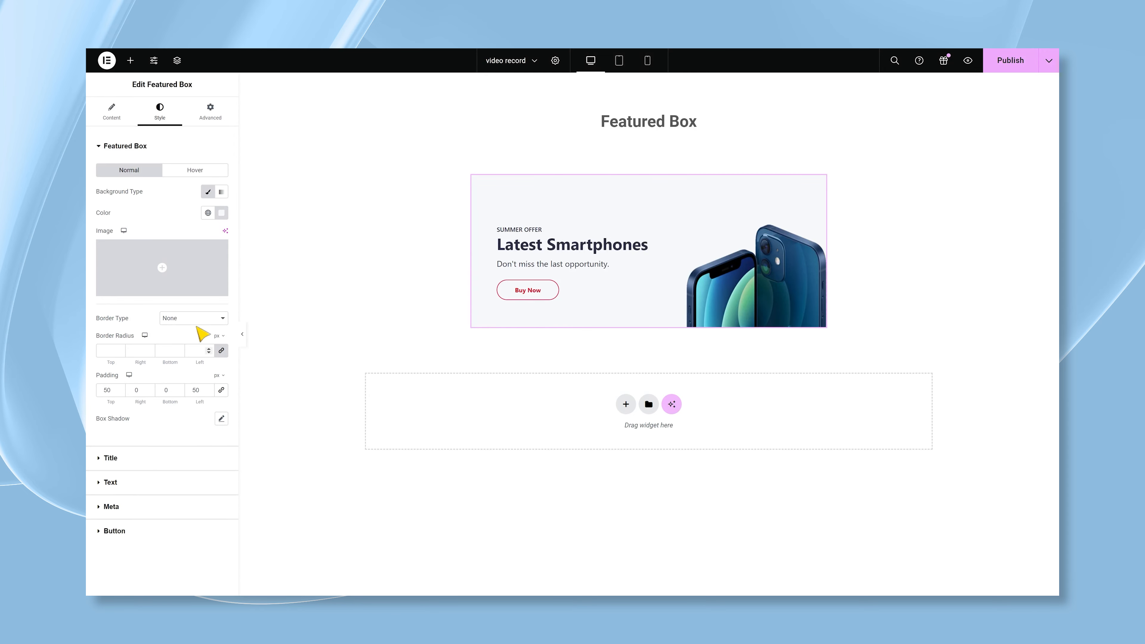
pyautogui.click(200, 173)
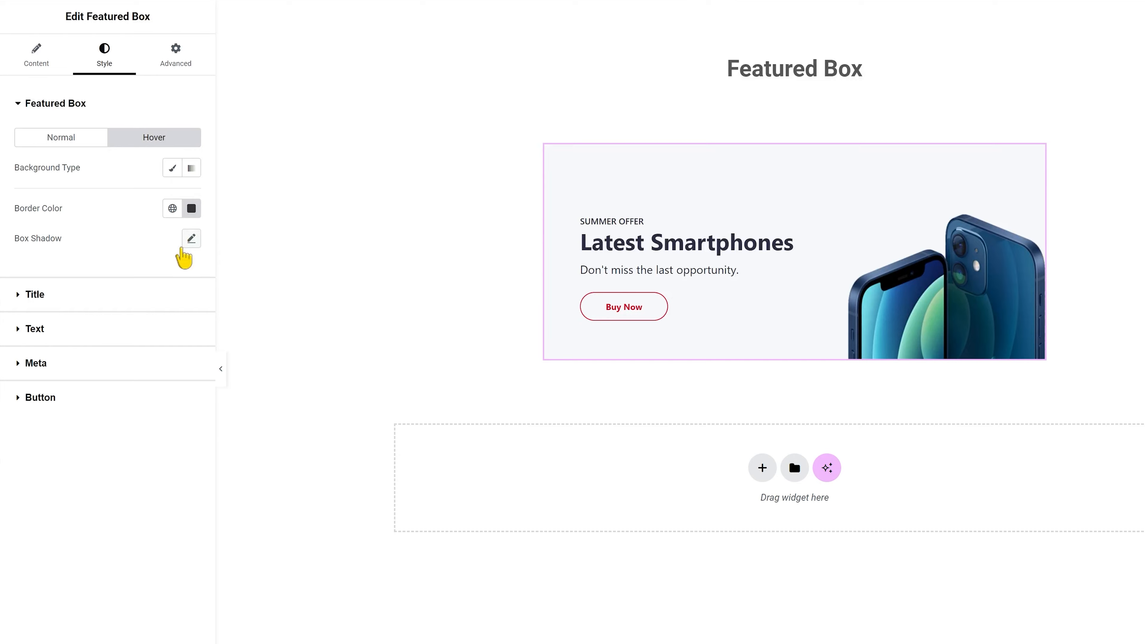
# Set the title color to a dark gray and its hover color to #1435E1
pyautogui.click(111, 301)
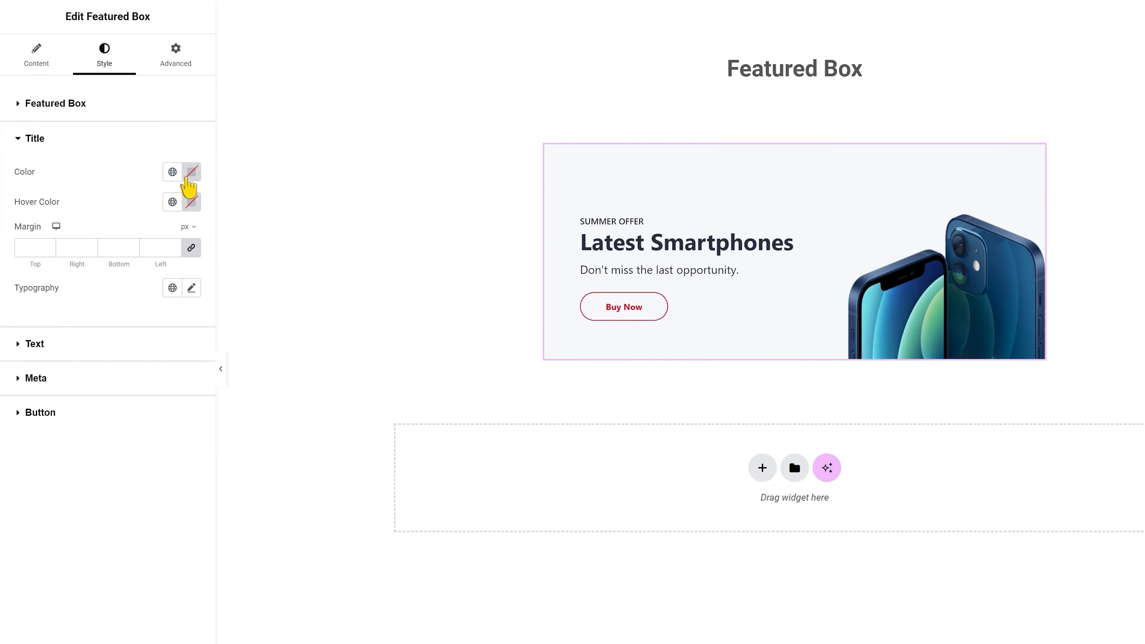
pyautogui.click(191, 172)
pyautogui.write('#222222')
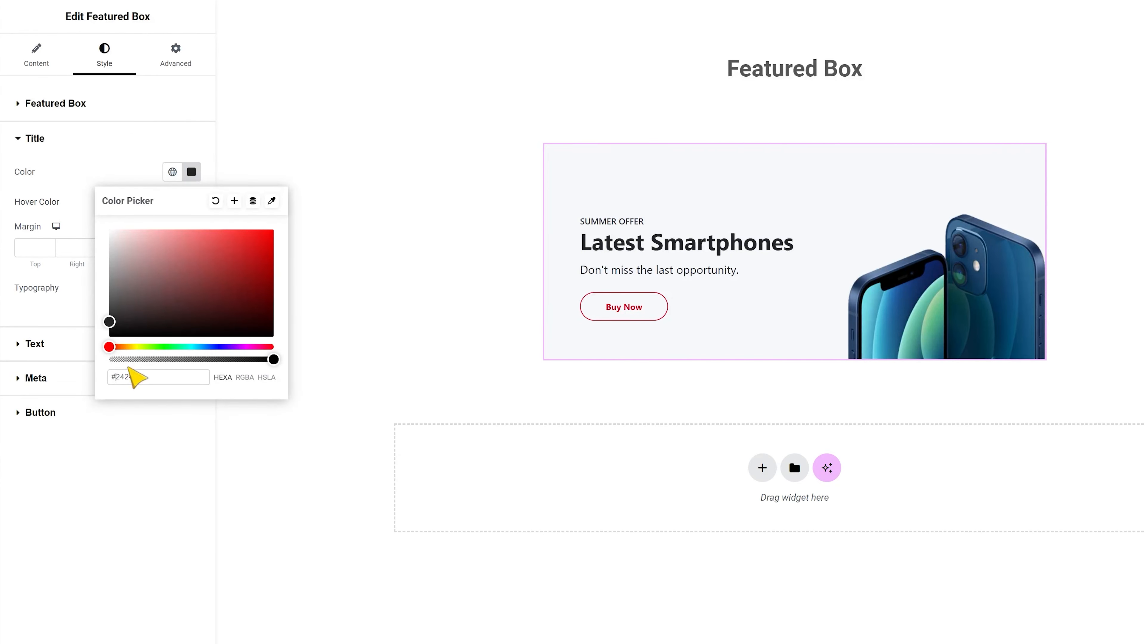
pyautogui.click(122, 181)
pyautogui.click(193, 204)
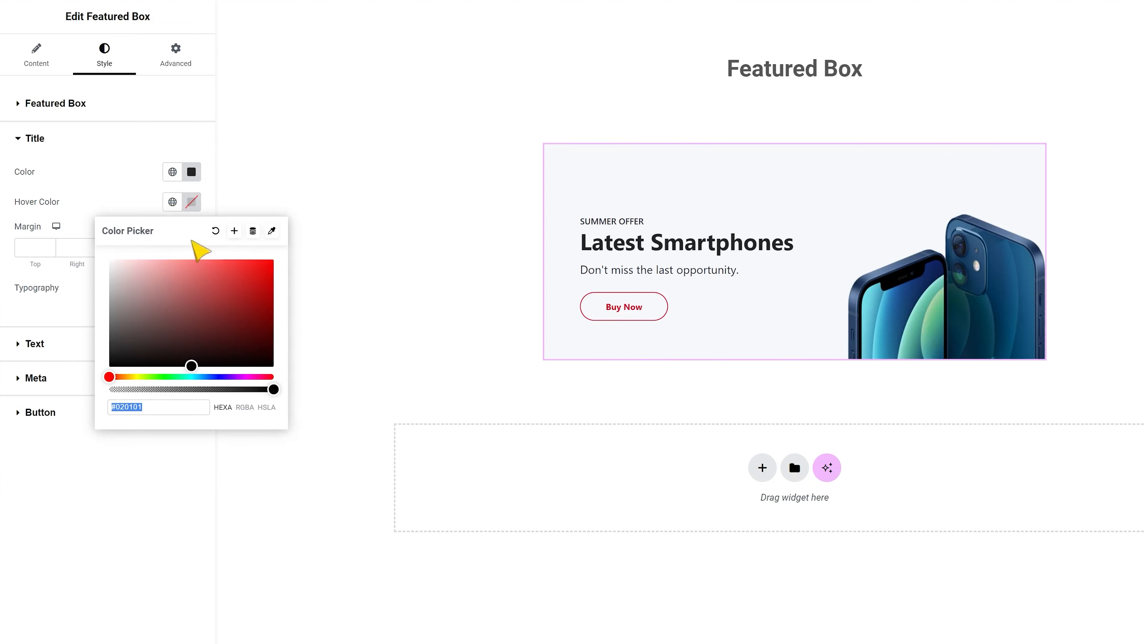
pyautogui.write('#1435E1')
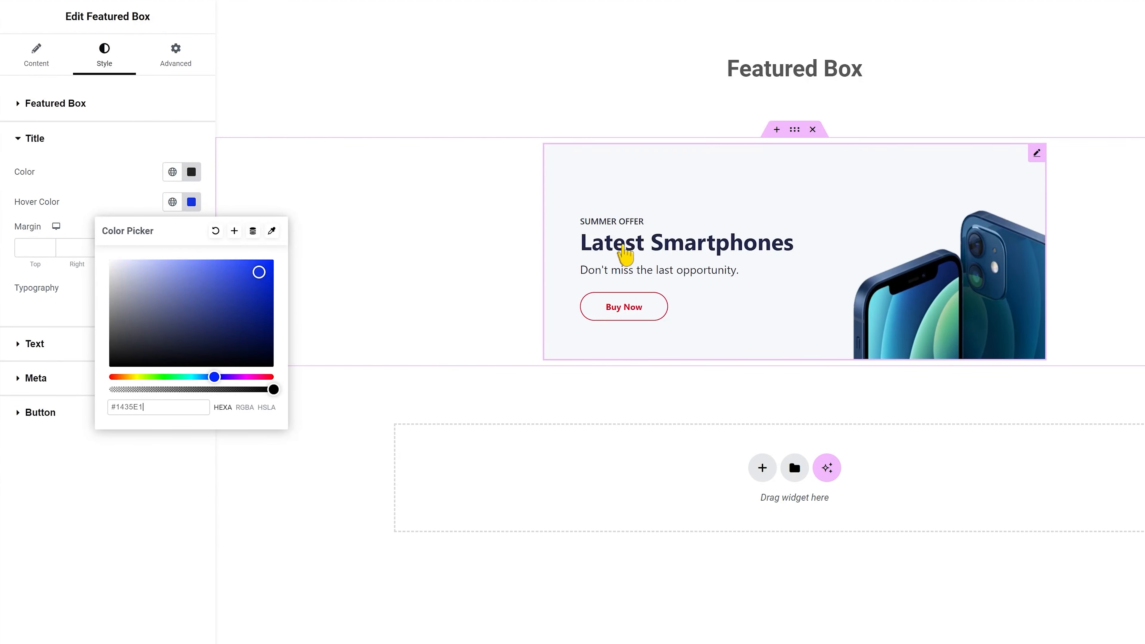
pyautogui.click(190, 206)
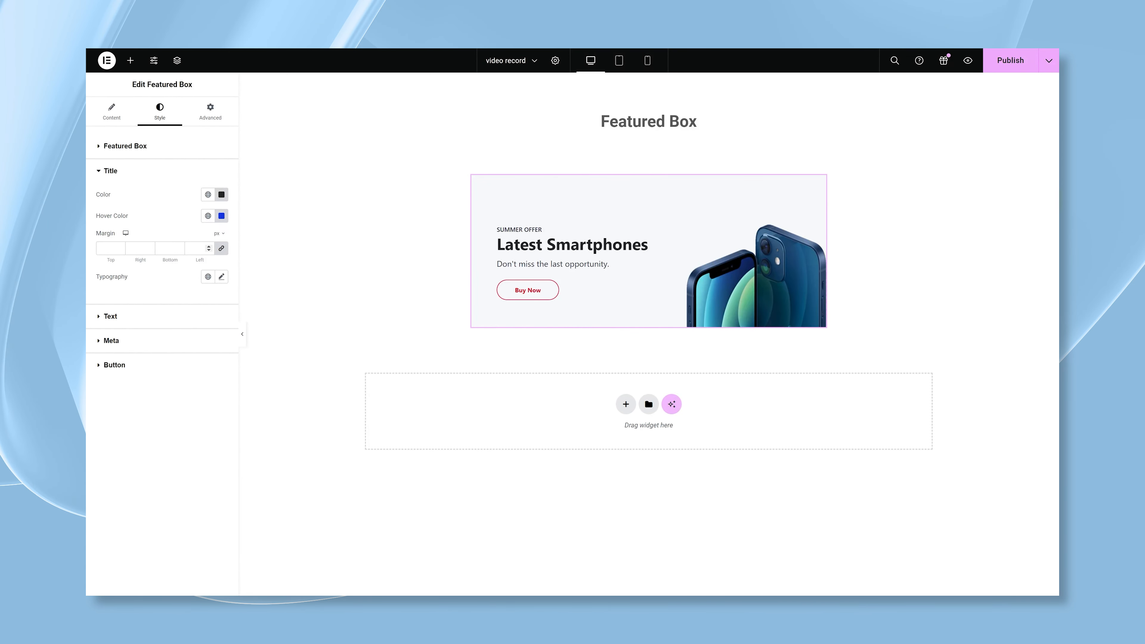
# Set the title typography to Plus Jakarta Sans at 36 px with weight 600 (Semi Bold)
pyautogui.click(221, 277)
pyautogui.click(196, 324)
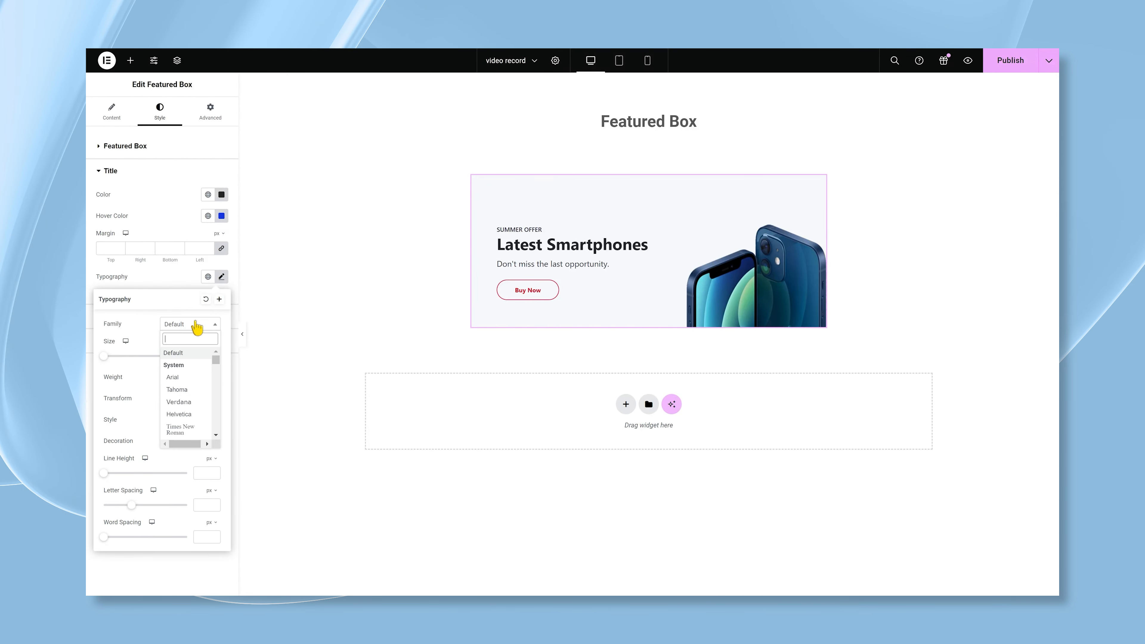
pyautogui.write('plus ')
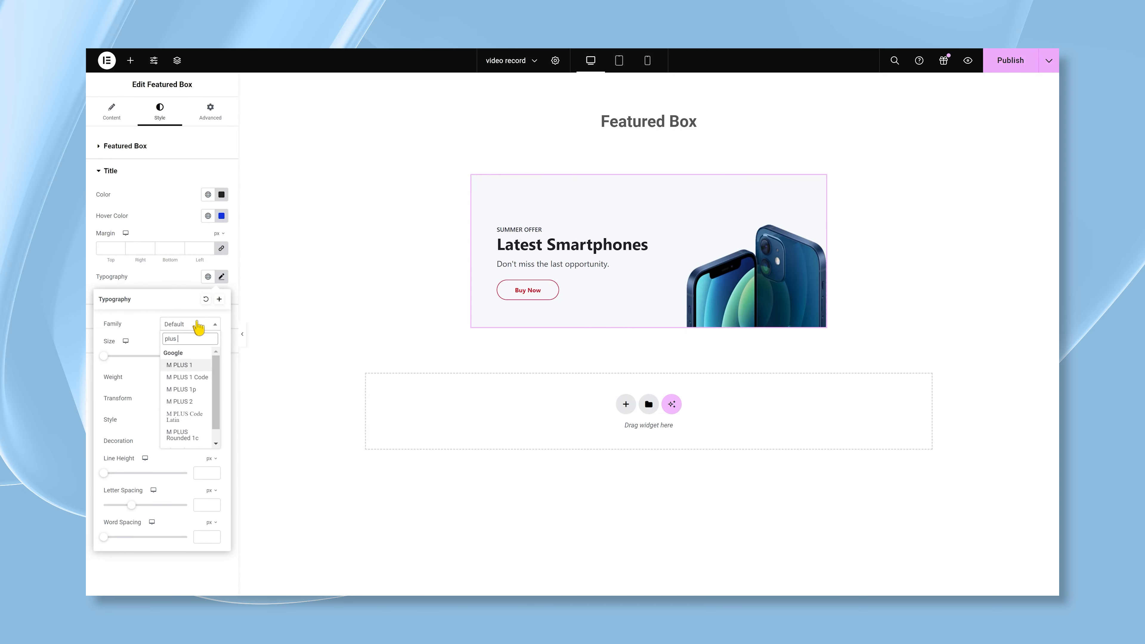
pyautogui.write('jak')
pyautogui.click(185, 366)
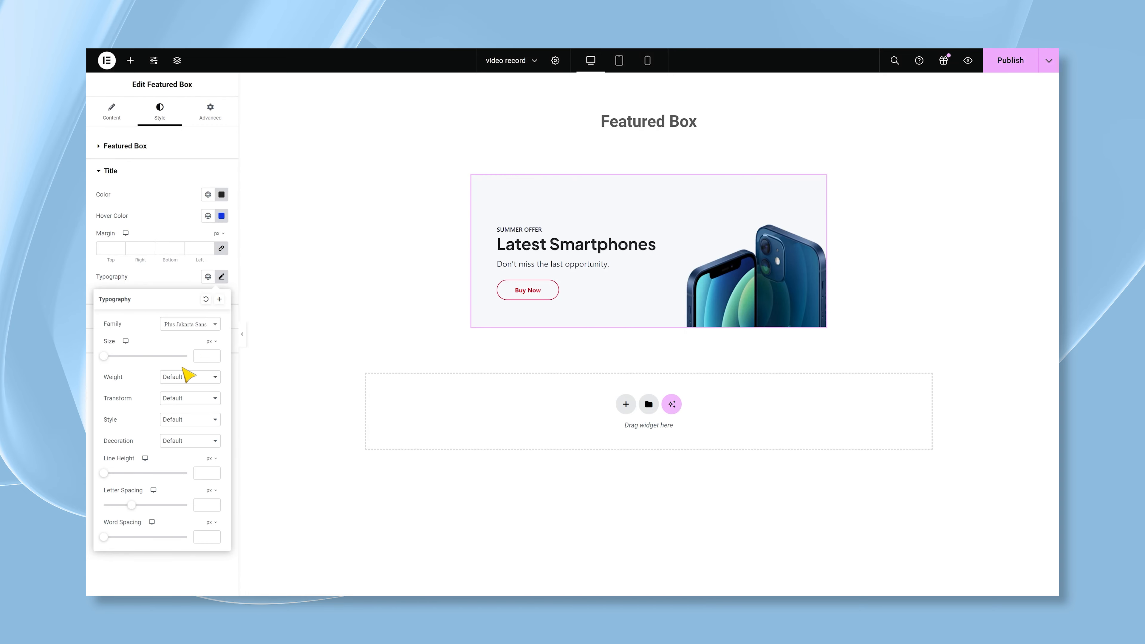
pyautogui.write('36')
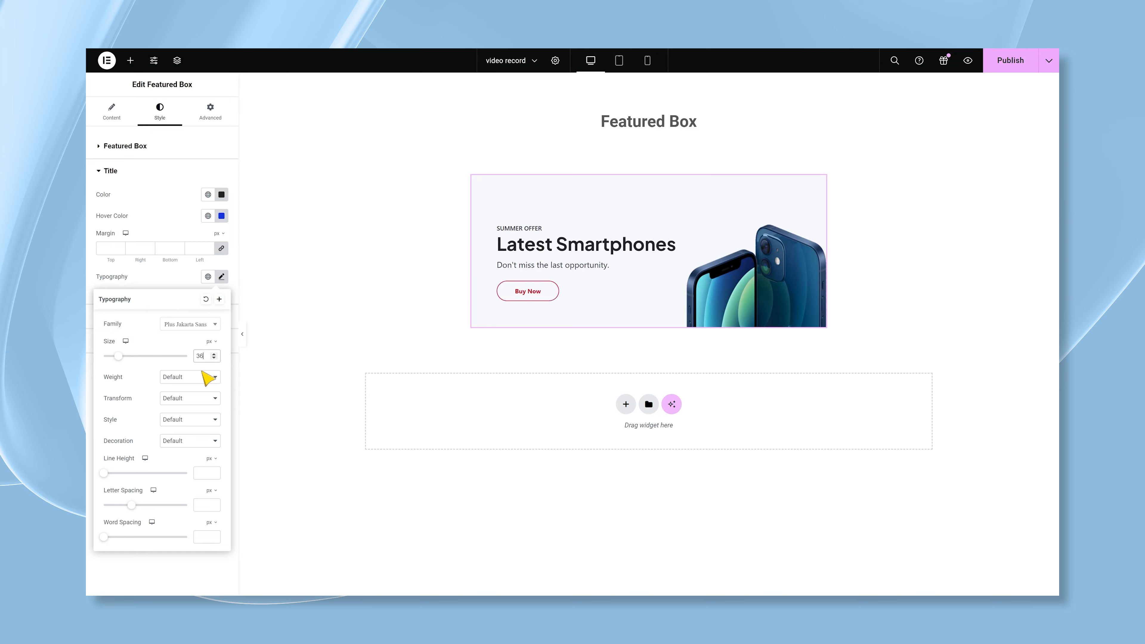
pyautogui.click(204, 377)
pyautogui.click(196, 427)
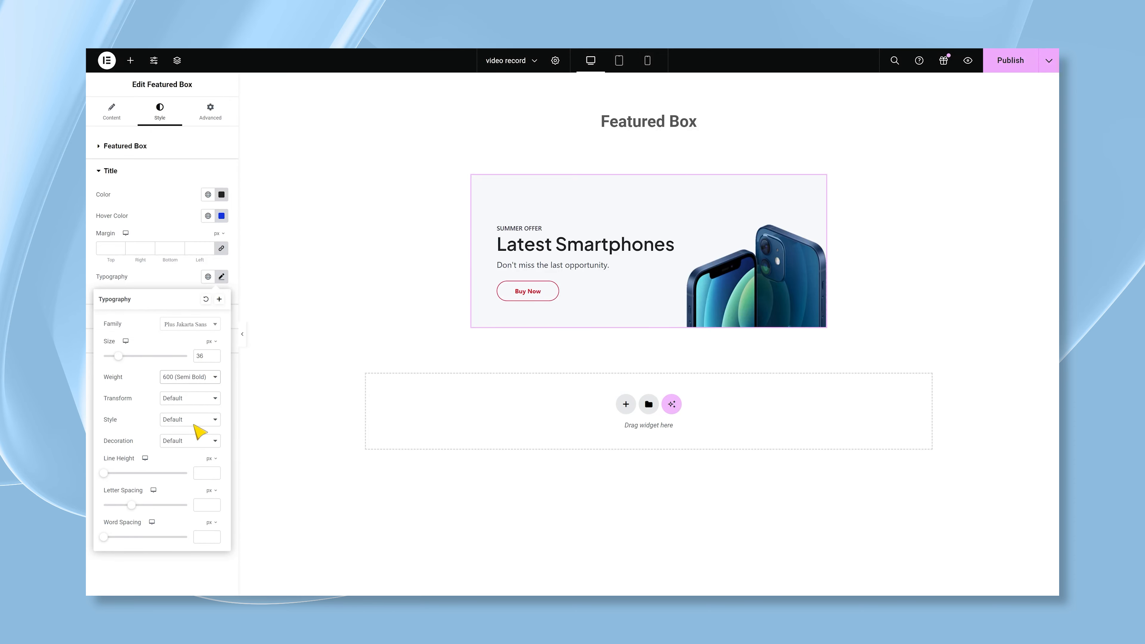
# Set the title's line height to 1.3 em
pyautogui.write('1.3')
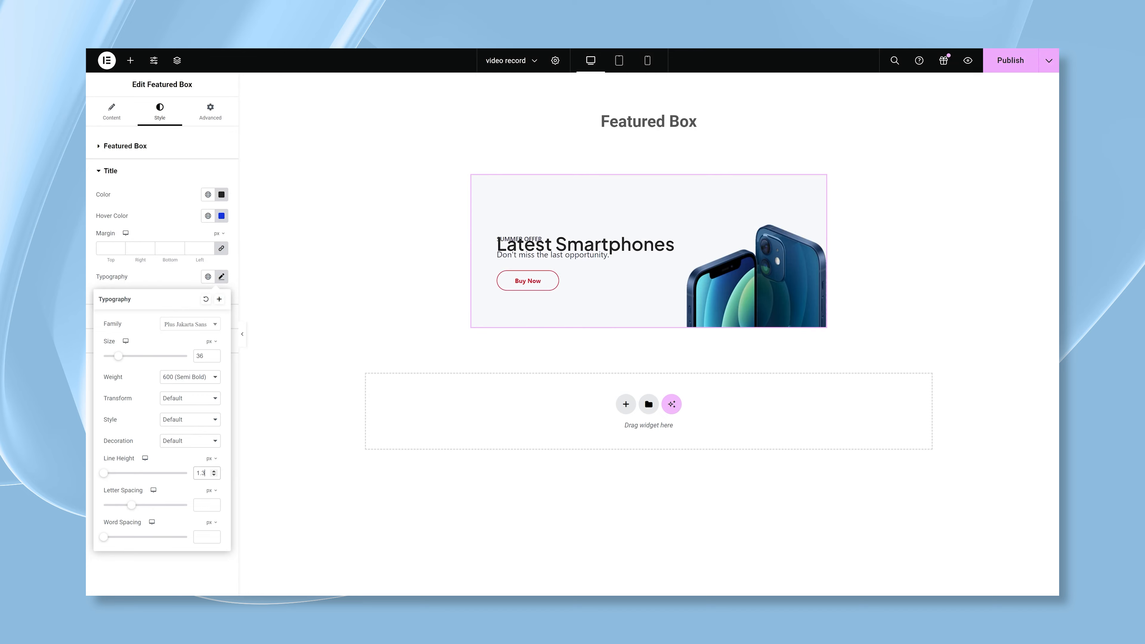
pyautogui.click(211, 458)
pyautogui.click(210, 475)
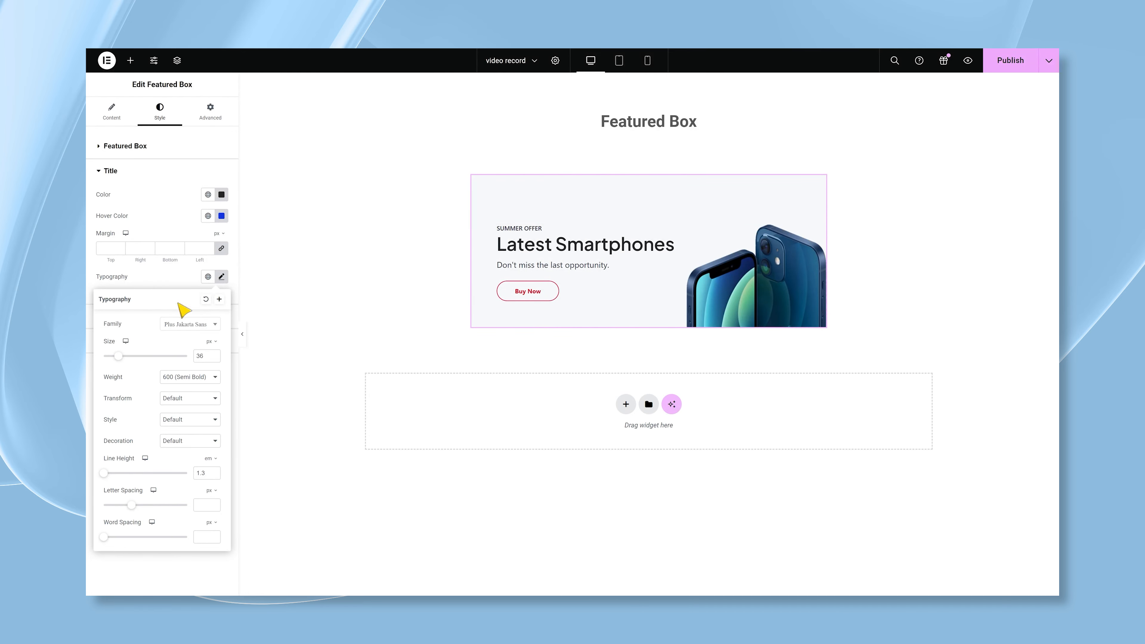
pyautogui.click(170, 284)
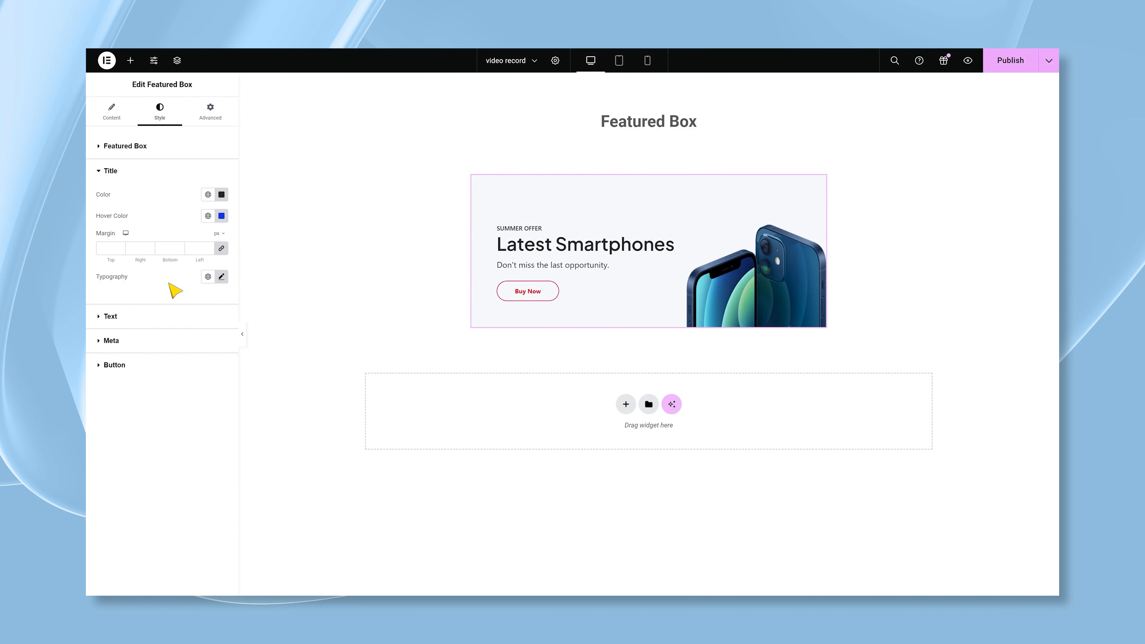
# Set the description text color of the Featured Box to dark gray #363636
pyautogui.click(155, 317)
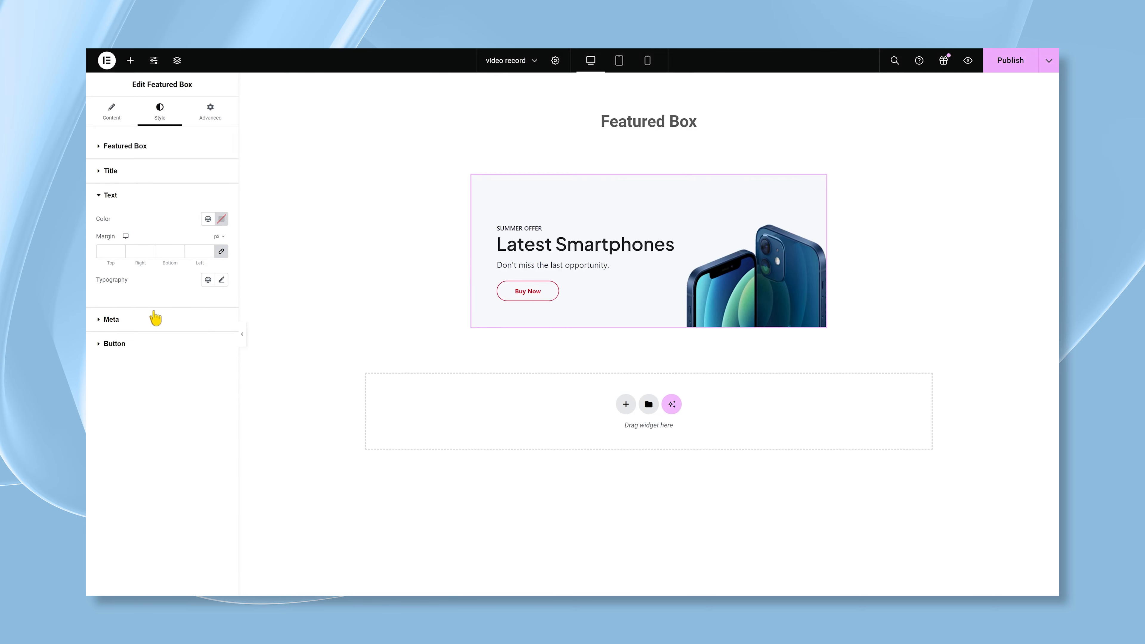
pyautogui.click(221, 220)
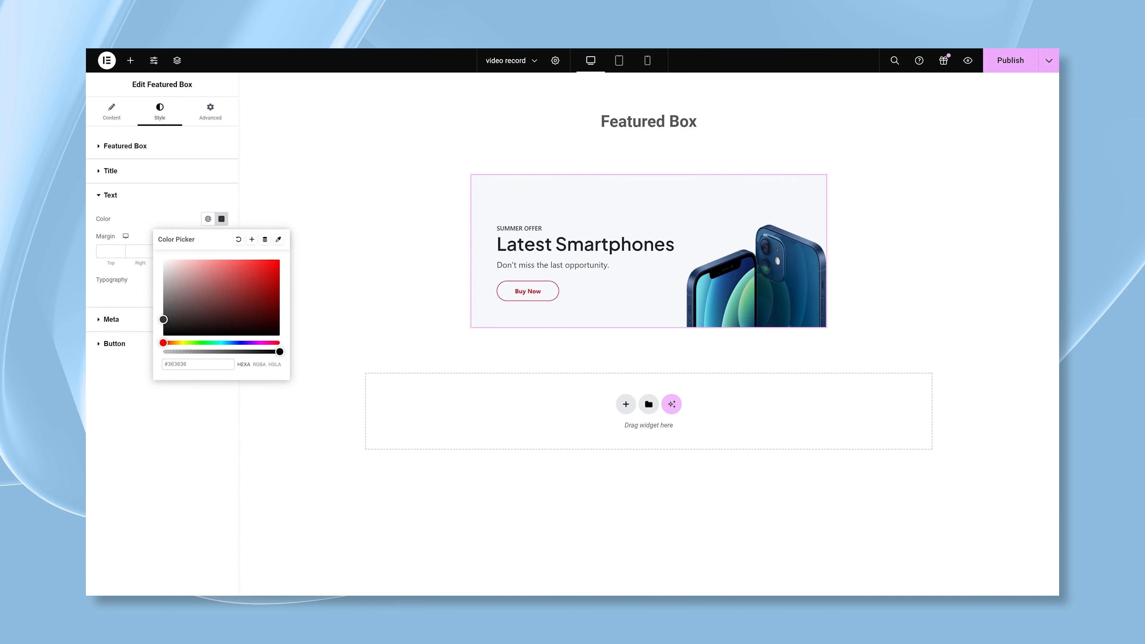
pyautogui.click(170, 227)
# Set the description text typography to Plus Jakarta Sans, 17 px, with a line height of 1.3 em
pyautogui.click(222, 280)
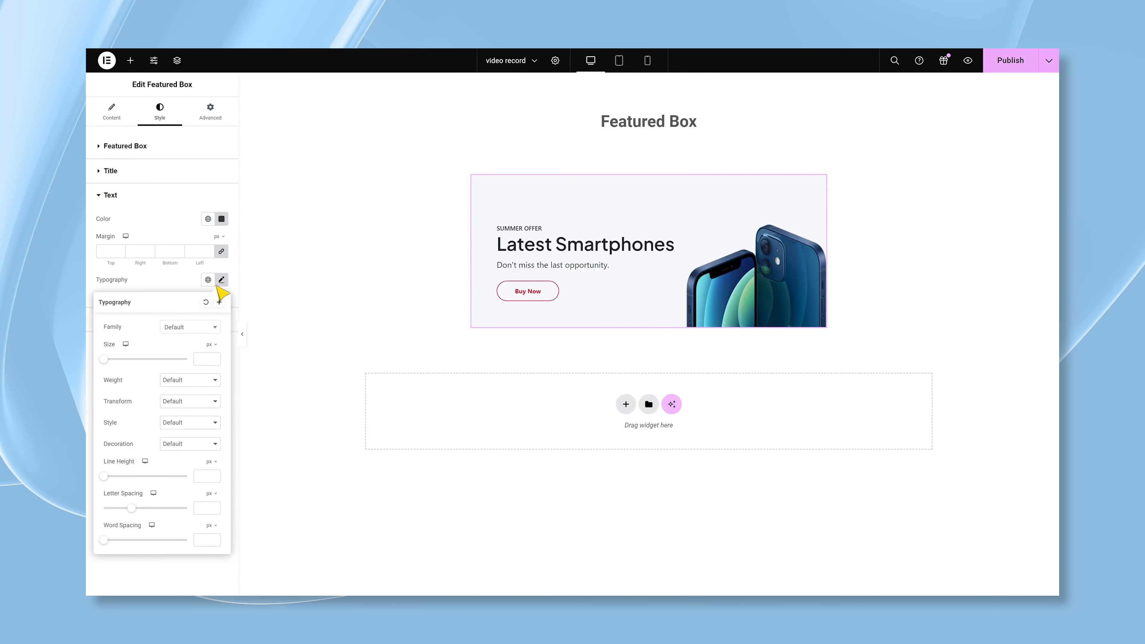
pyautogui.click(206, 327)
pyautogui.write('plus jaka')
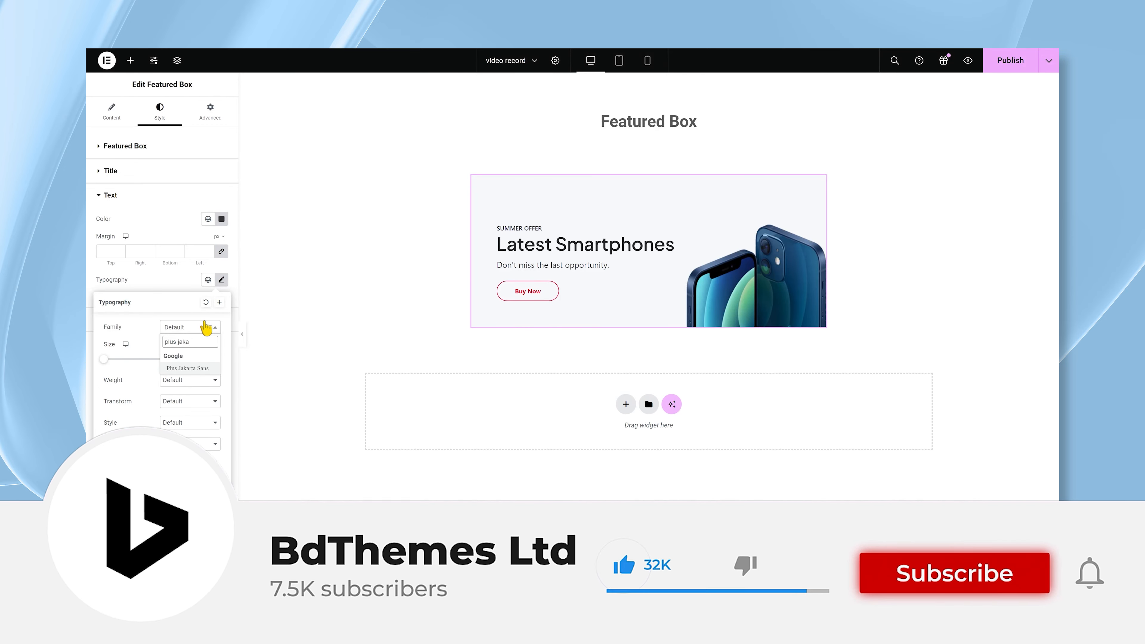
pyautogui.click(188, 367)
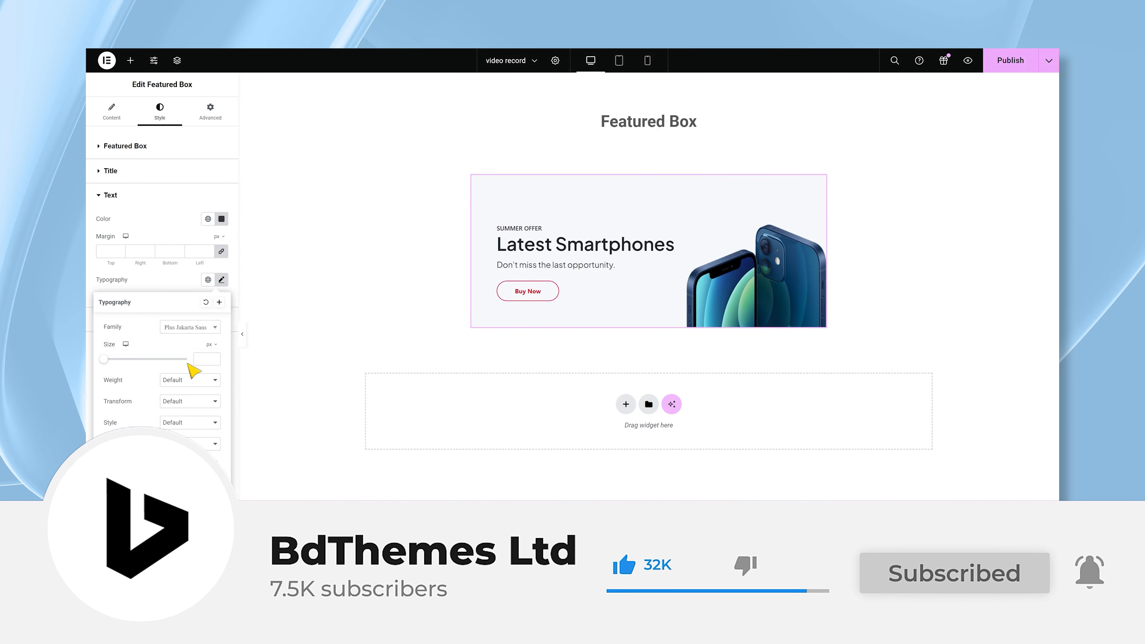
pyautogui.write('17')
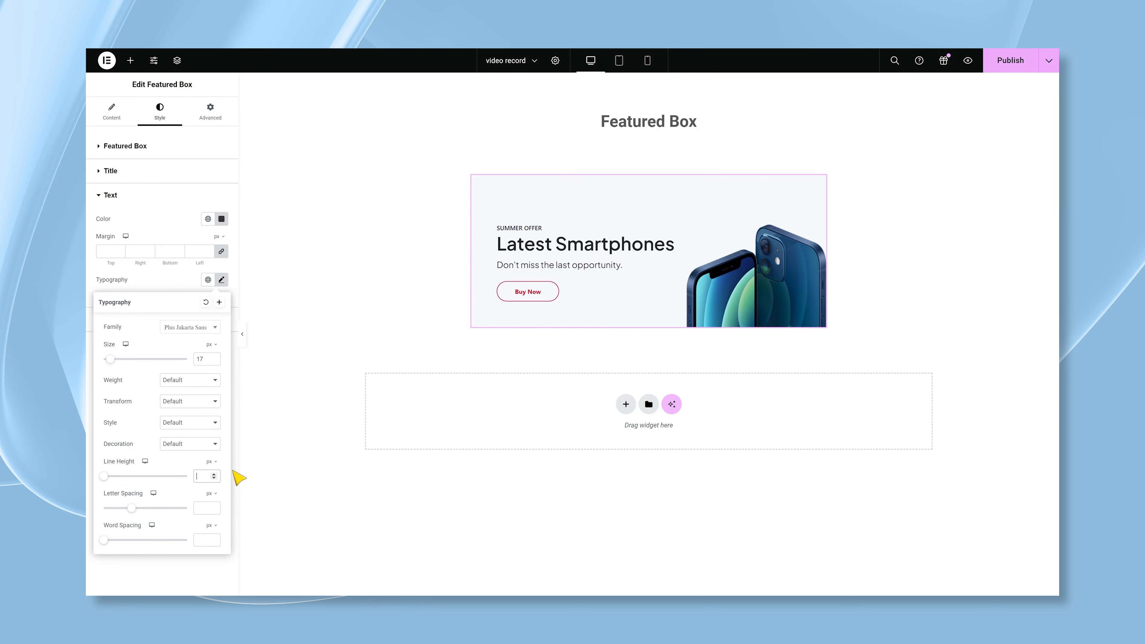
pyautogui.write('1.3')
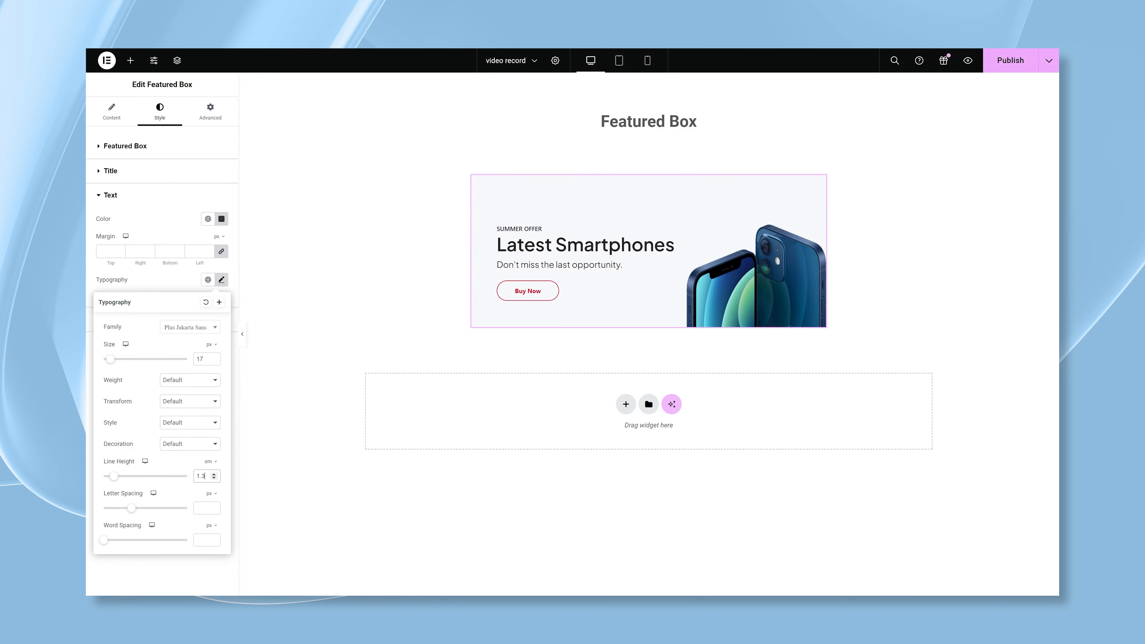
pyautogui.click(189, 288)
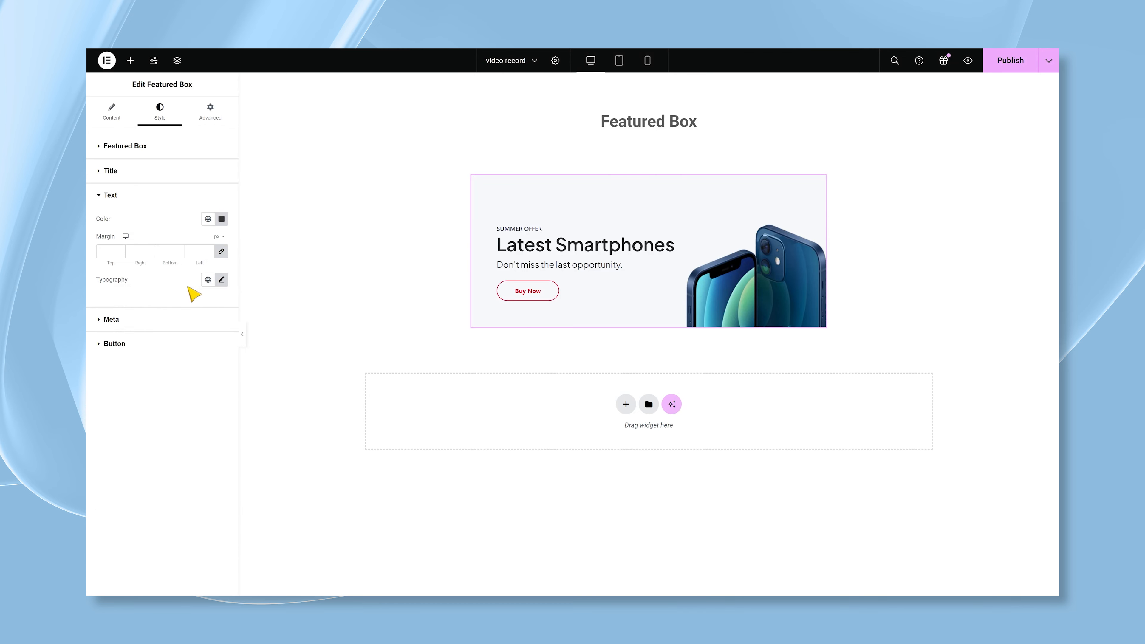
# Set the meta text color to #1435E1
pyautogui.click(177, 321)
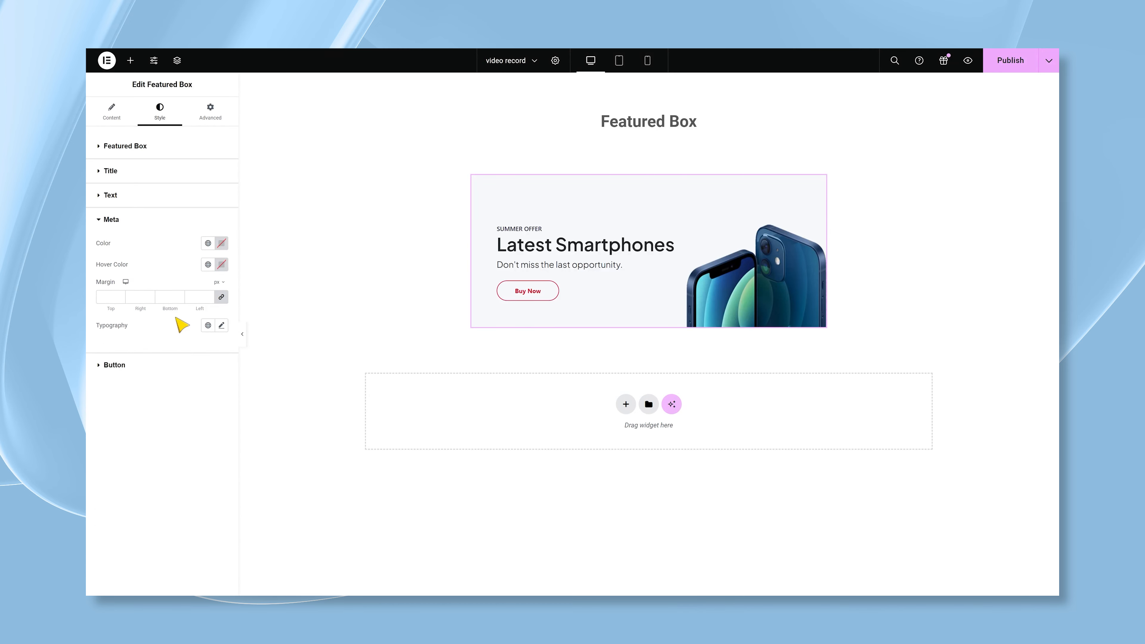
pyautogui.click(222, 246)
pyautogui.write('#1435E1')
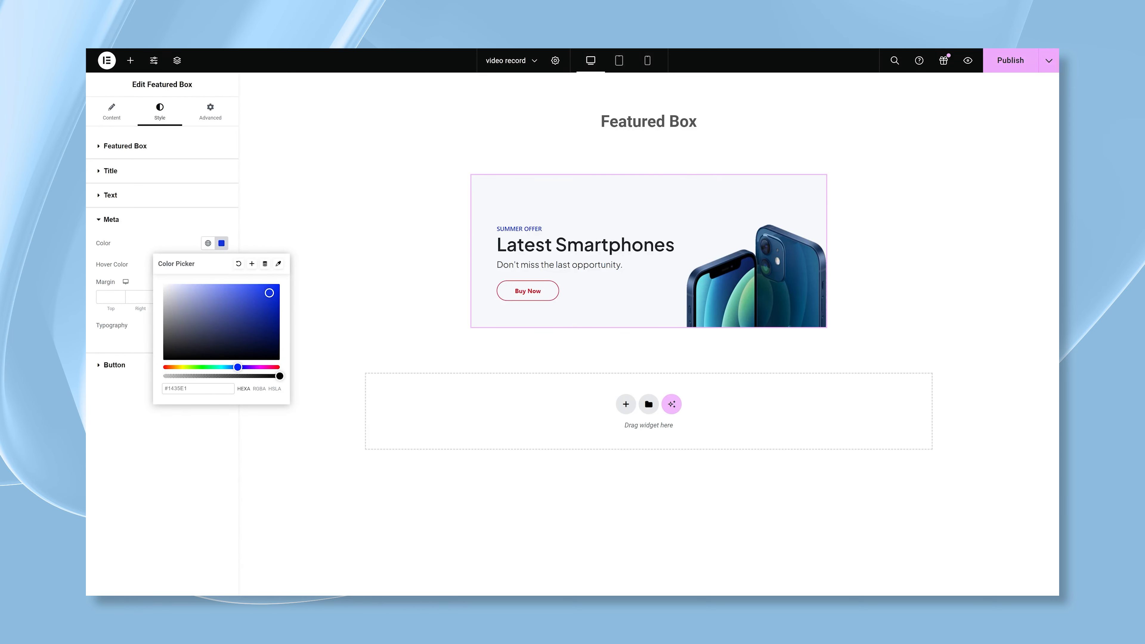
pyautogui.click(151, 264)
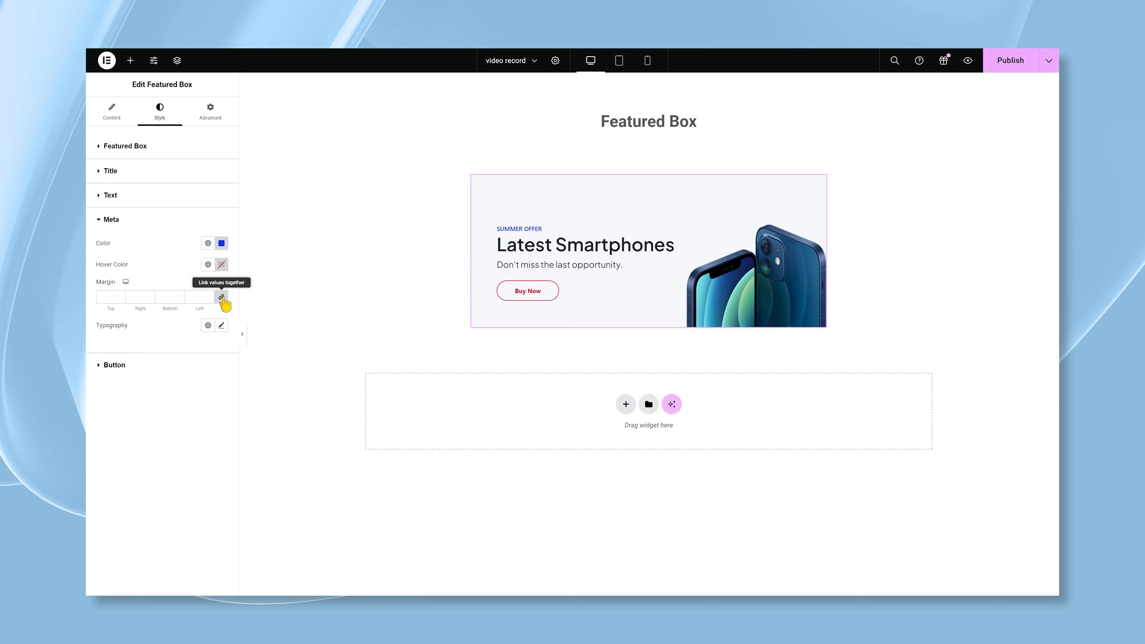
# Set the meta typography to Plus Jakarta Sans at 16 px with weight 600 (Semi Bold)
pyautogui.click(221, 325)
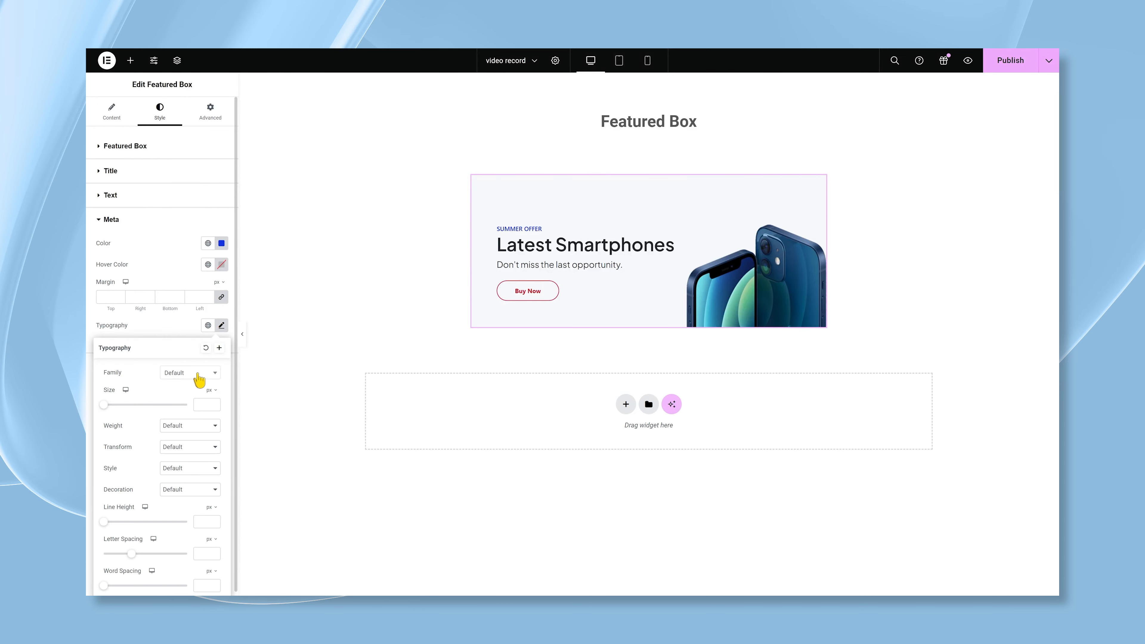
pyautogui.click(198, 374)
pyautogui.write('plus ja')
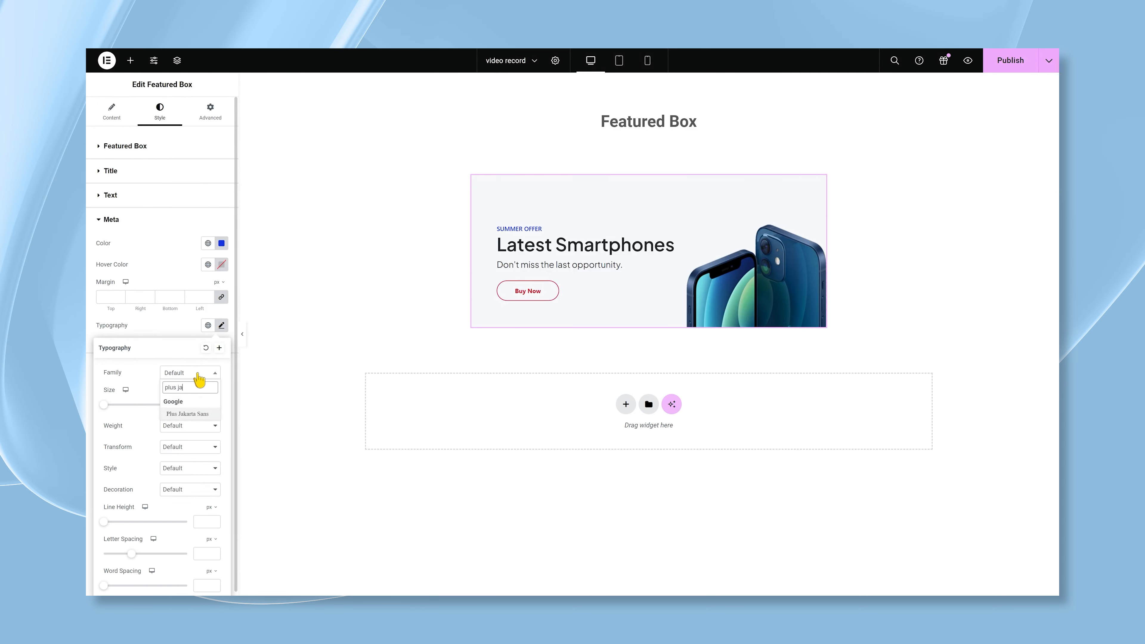
pyautogui.click(197, 414)
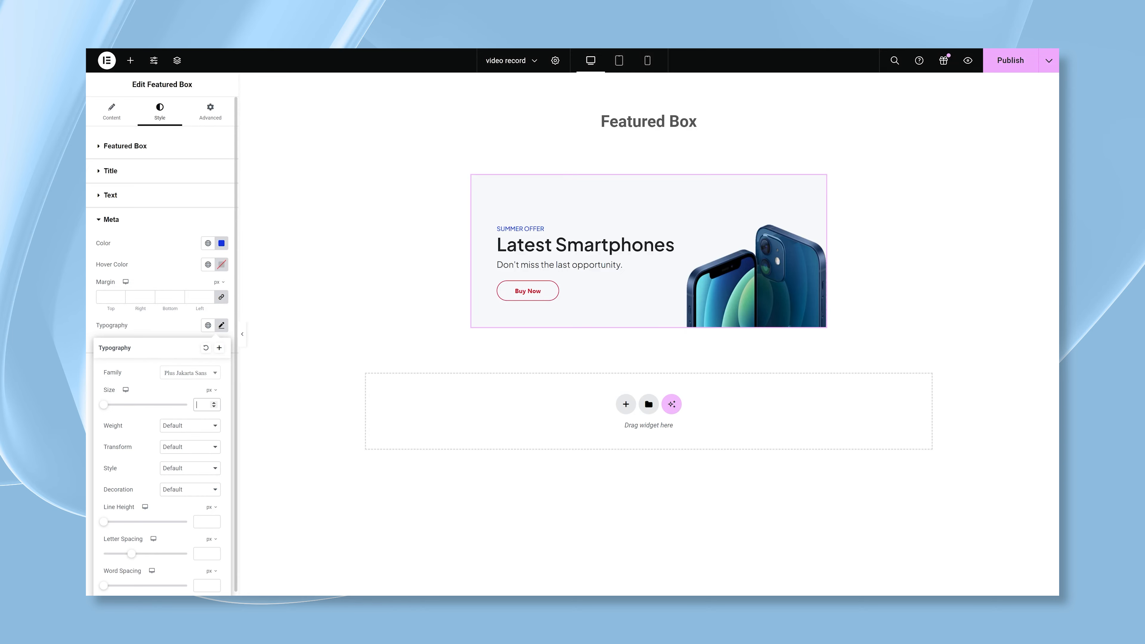
pyautogui.write('16')
pyautogui.click(189, 425)
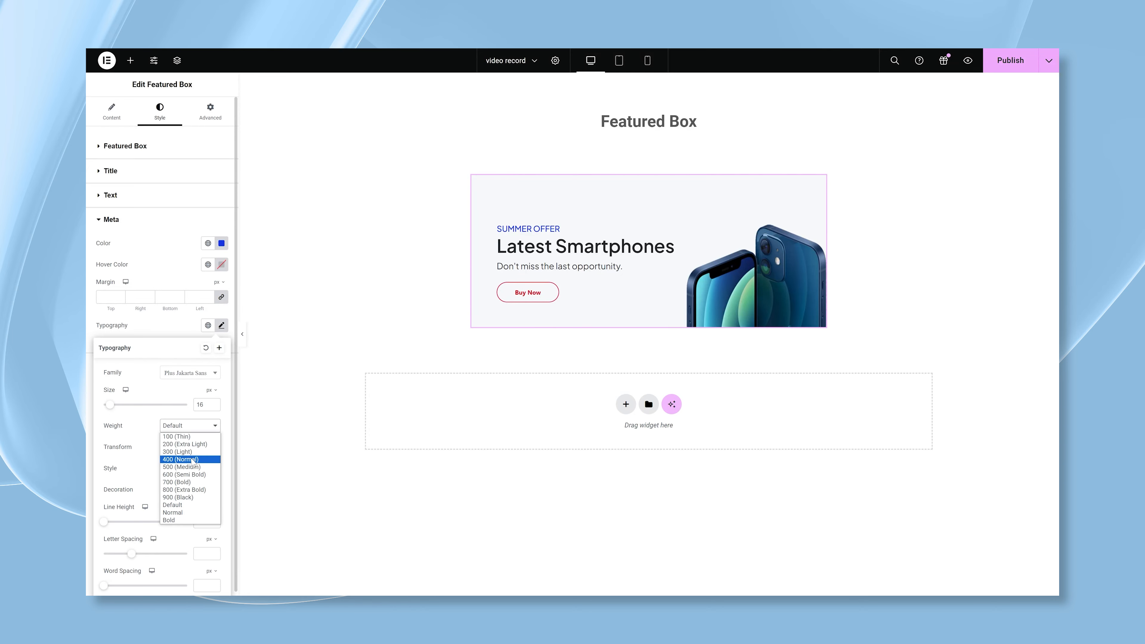
pyautogui.click(194, 477)
# Set the meta text's line height to 1.3 em
pyautogui.click(211, 507)
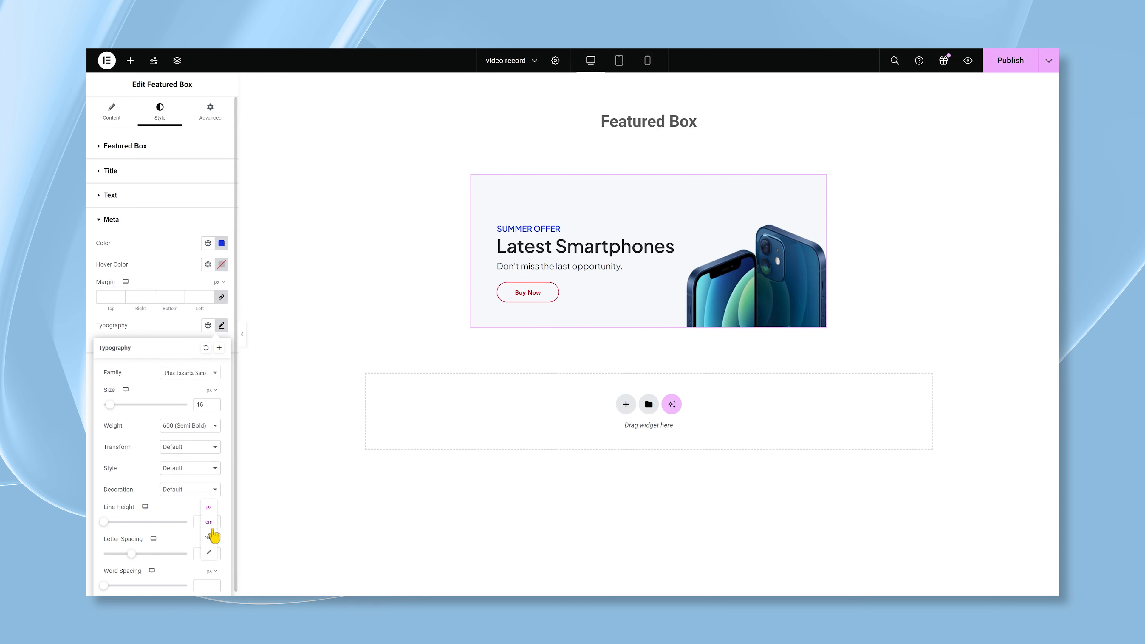
pyautogui.click(211, 533)
pyautogui.click(203, 522)
pyautogui.write('1.3')
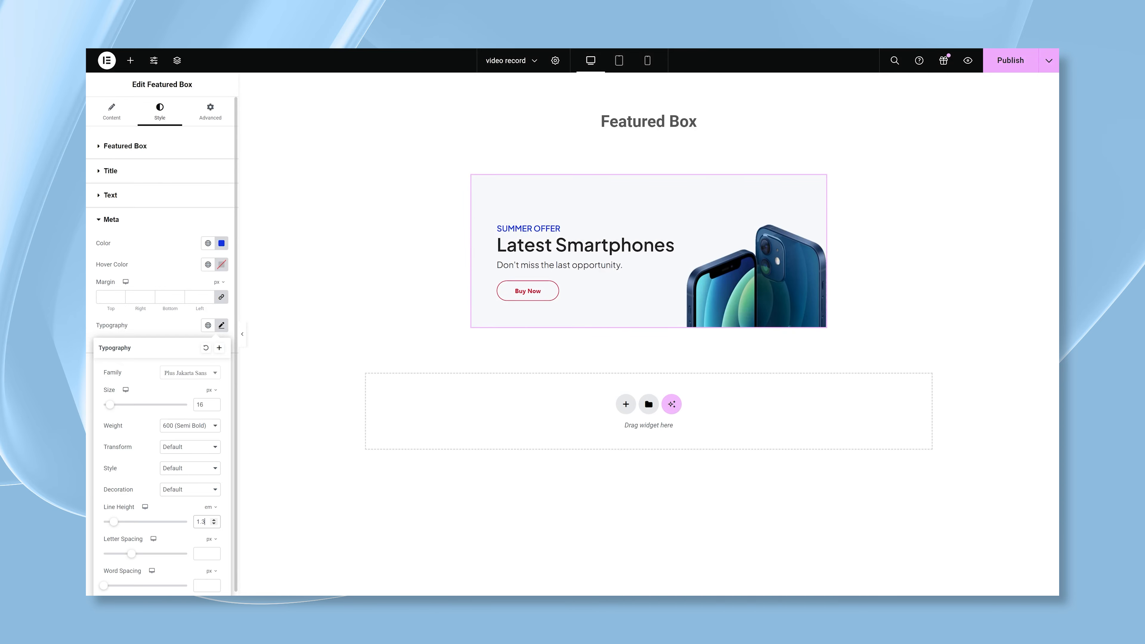
pyautogui.click(185, 336)
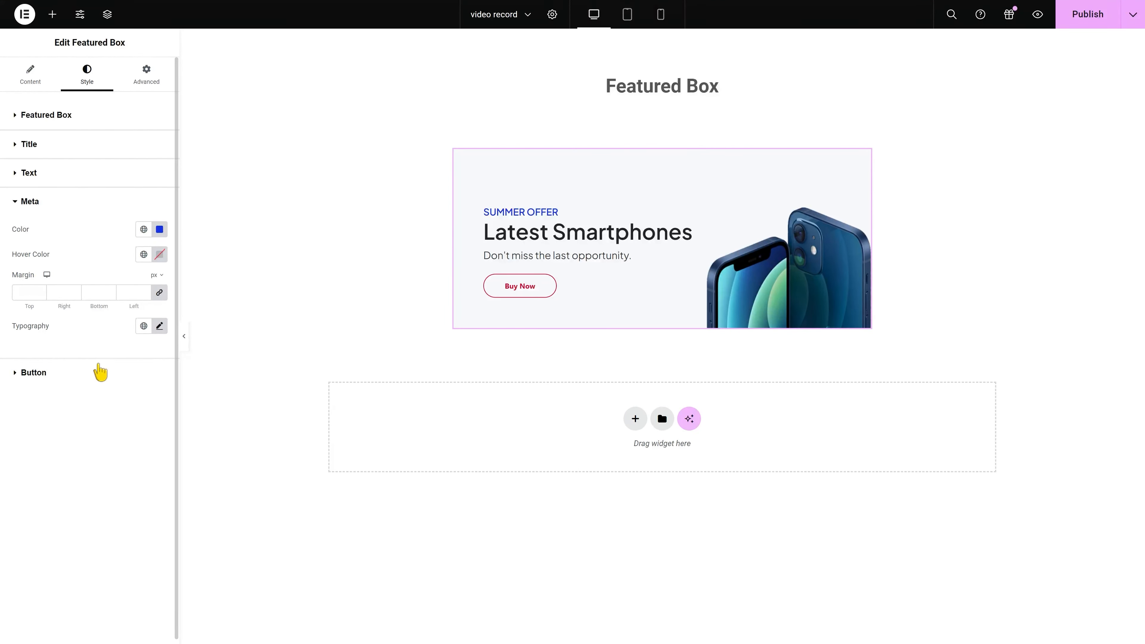
# Set the button's normal text color to white #FFFFFF
pyautogui.click(98, 373)
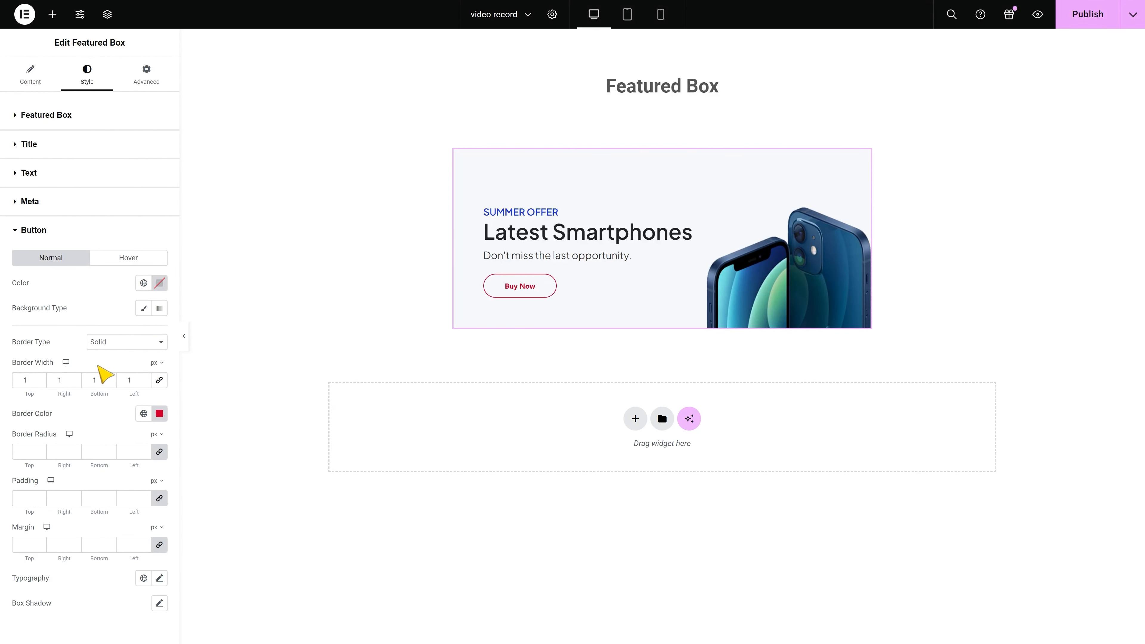
pyautogui.click(159, 284)
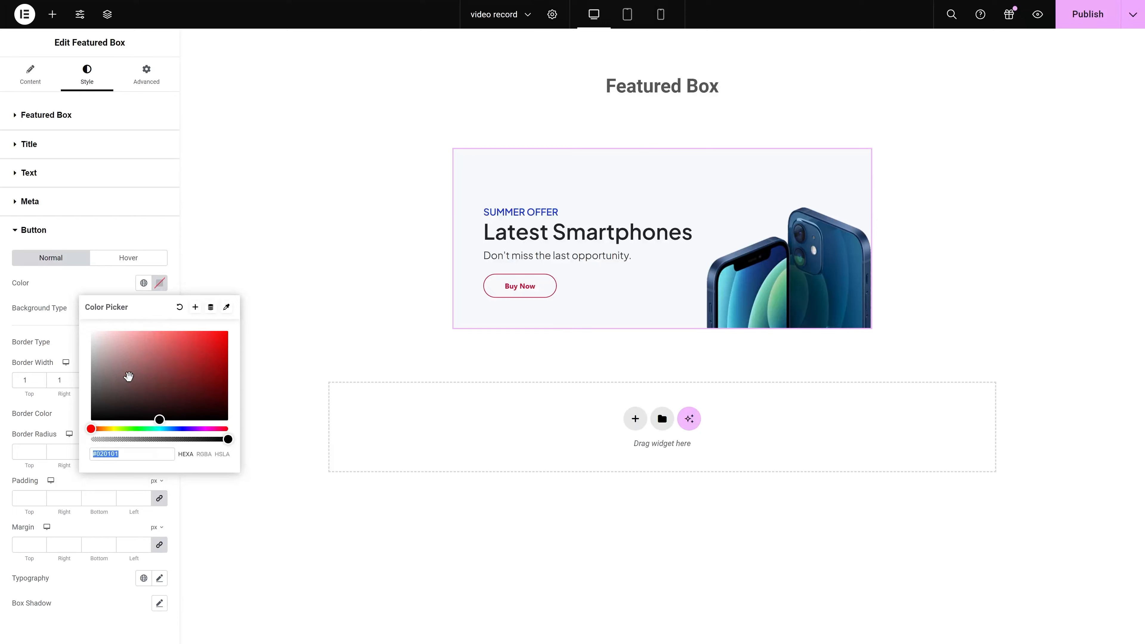
pyautogui.moveTo(128, 378); pyautogui.dragTo(88, 326)
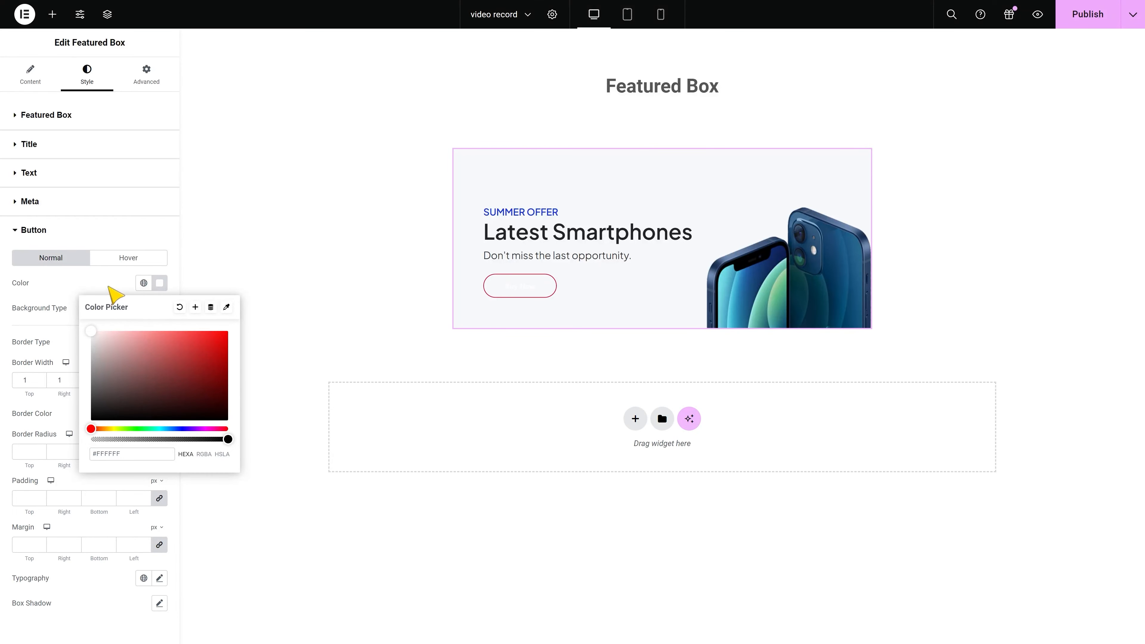
pyautogui.click(115, 295)
# Give the button a classic background in #788EFF
pyautogui.click(143, 308)
pyautogui.click(159, 337)
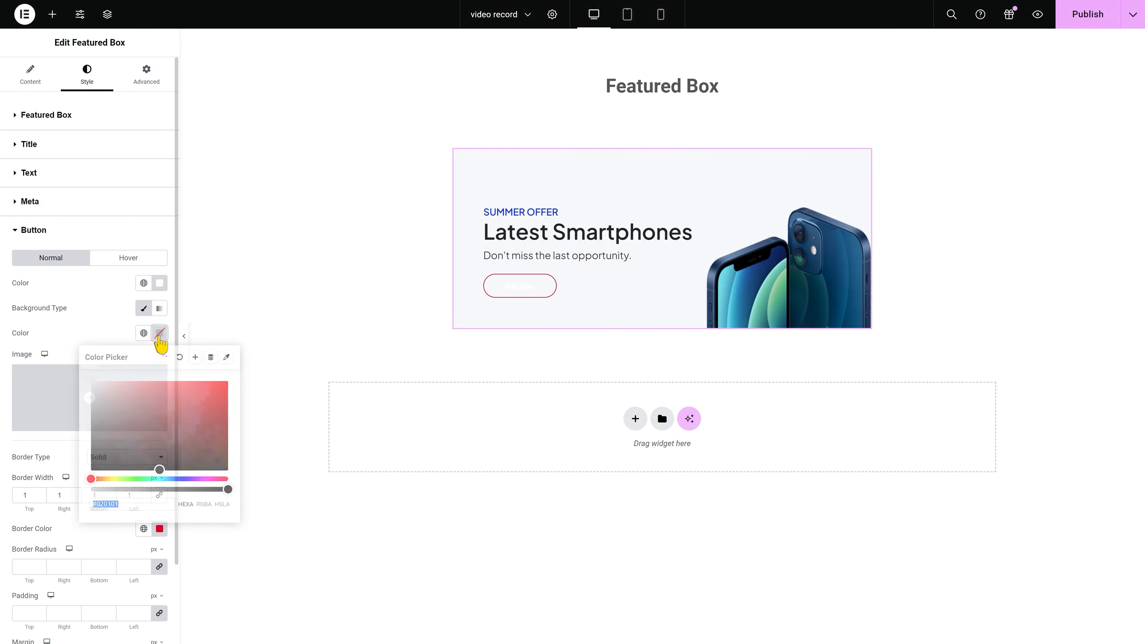
pyautogui.write('#788EFF')
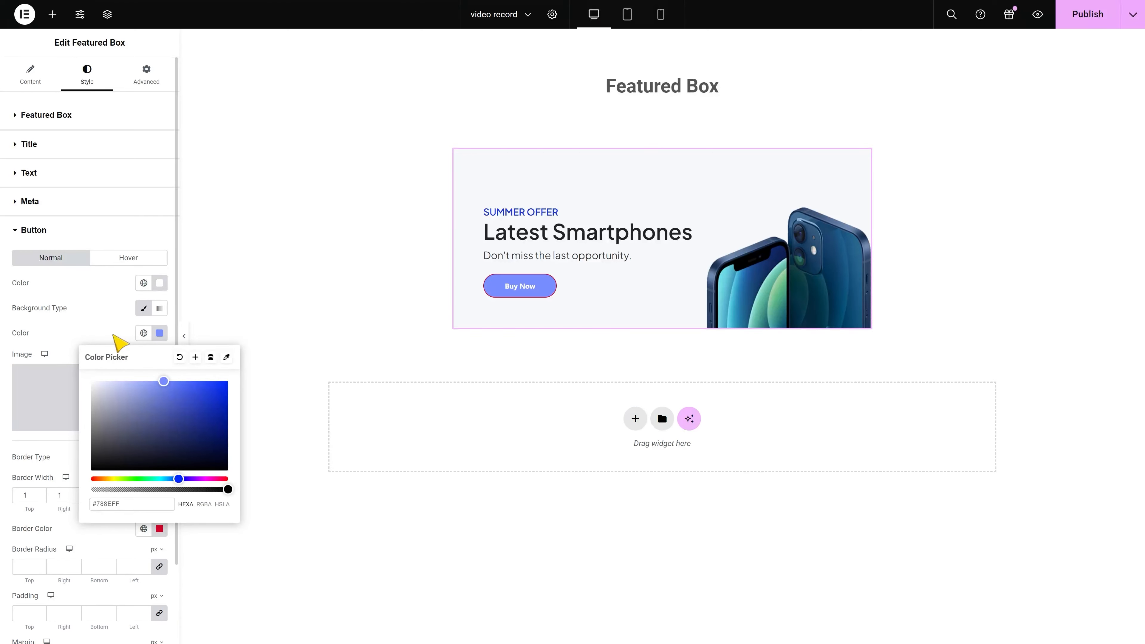
pyautogui.click(118, 342)
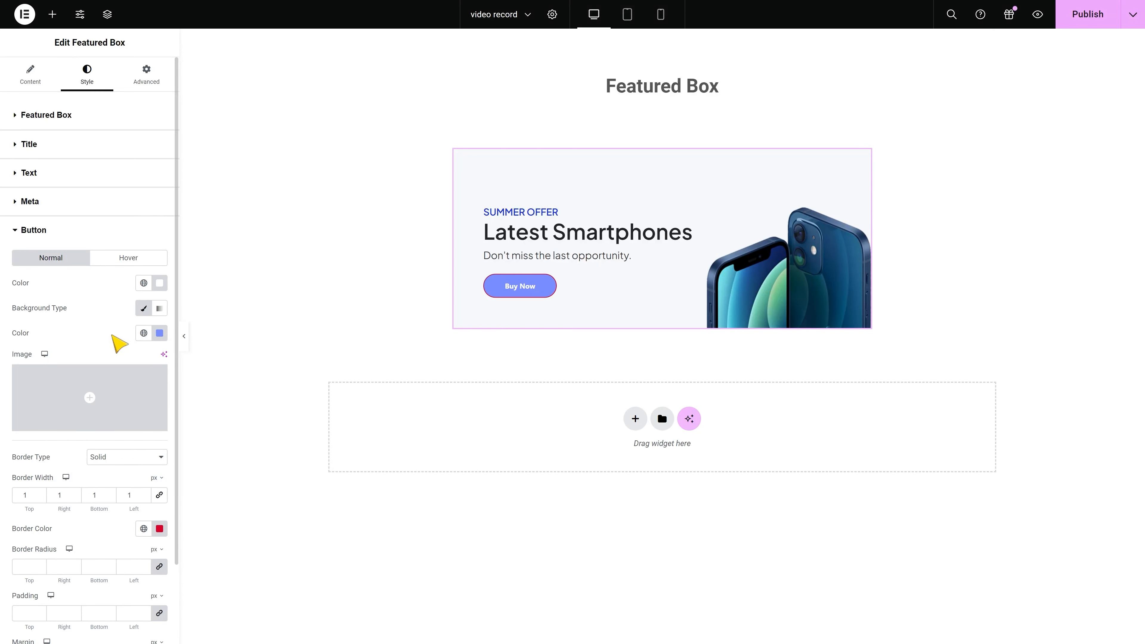
# Set the button's border type to None and its border radius to 3 px on all corners
pyautogui.click(146, 459)
pyautogui.click(155, 474)
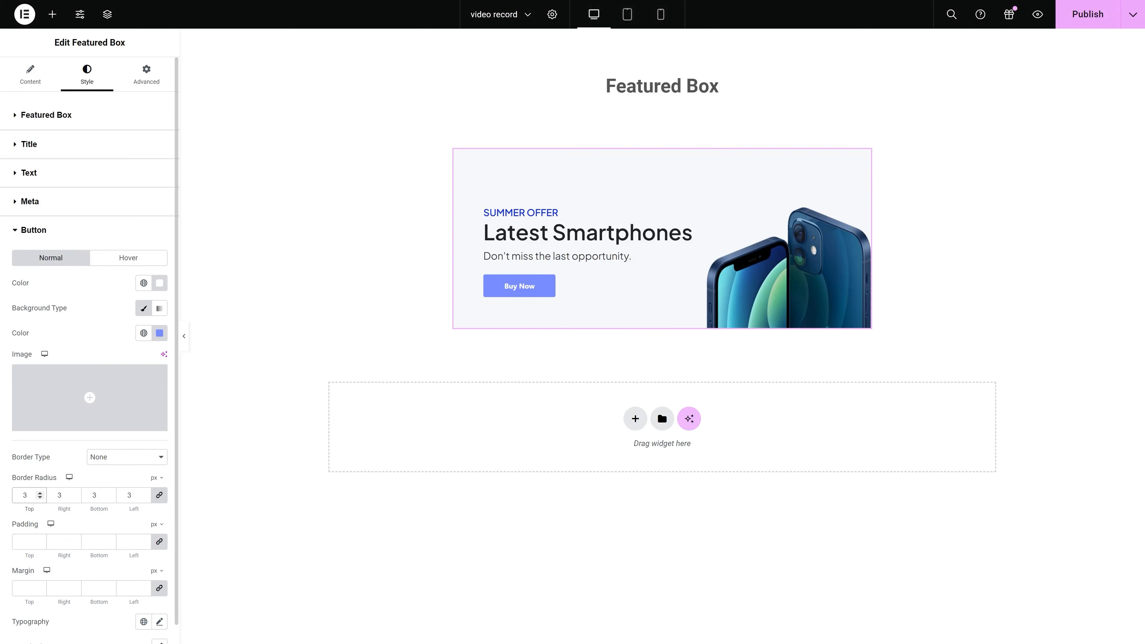
# Set the button's padding to 10 px top and bottom and 20 px right and left, with the sides unlinked
pyautogui.write('0')
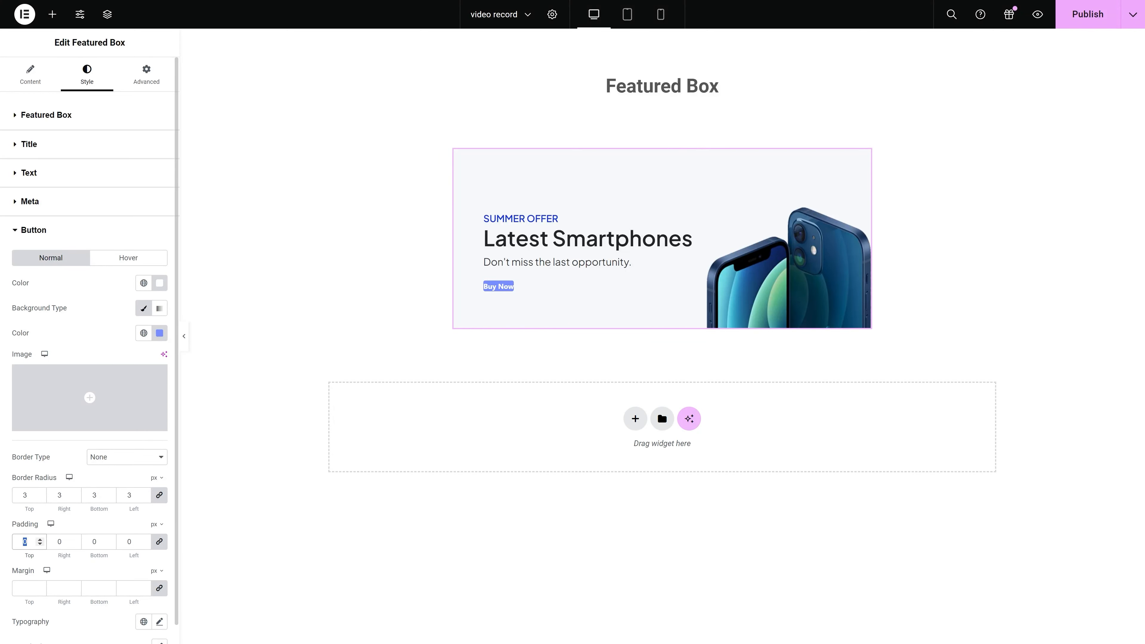
pyautogui.write('10')
pyautogui.click(159, 541)
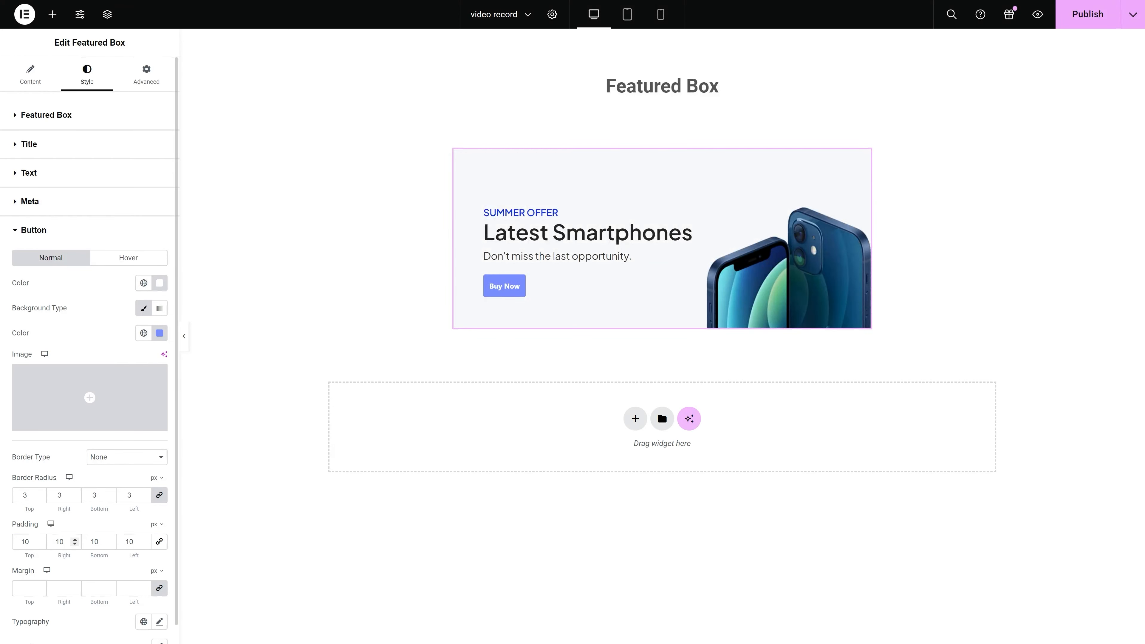
pyautogui.write('2')
pyautogui.write('20')
# Set the button typography's font family to Plus Jakarta Sans
pyautogui.scroll(-1, 123, 629)
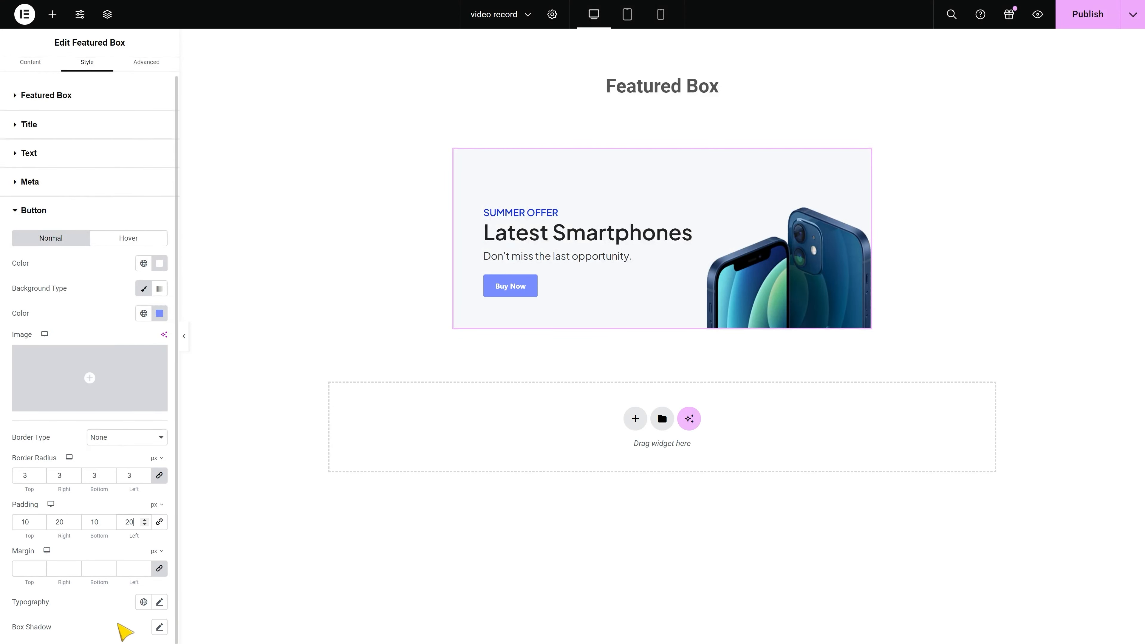
pyautogui.click(159, 603)
pyautogui.click(132, 480)
pyautogui.write('plus')
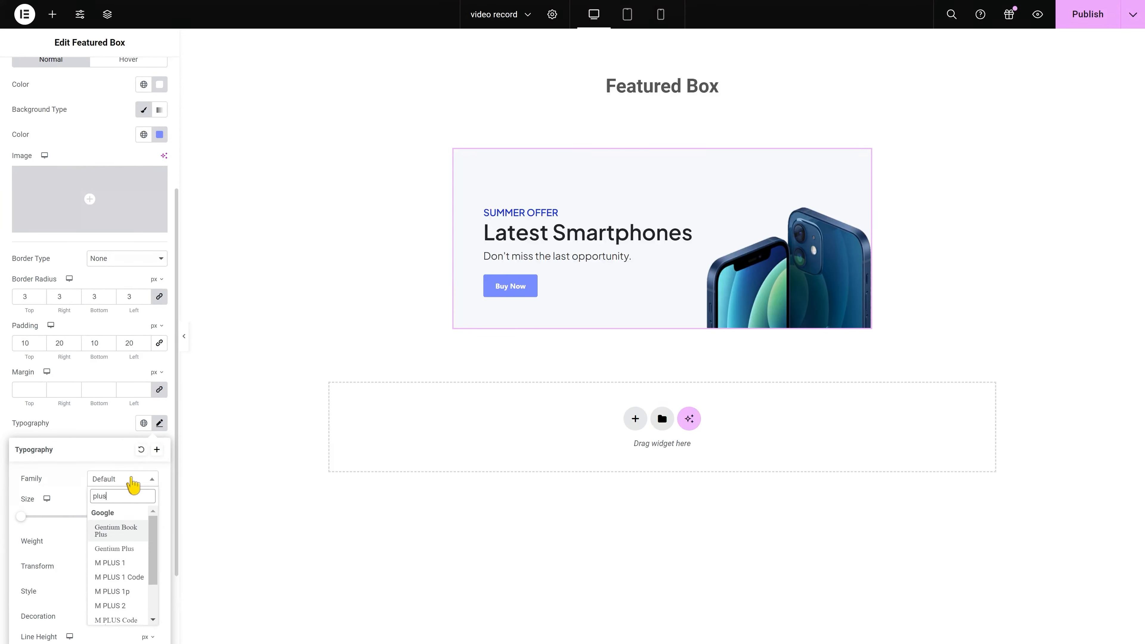
pyautogui.write(' jak')
pyautogui.click(133, 529)
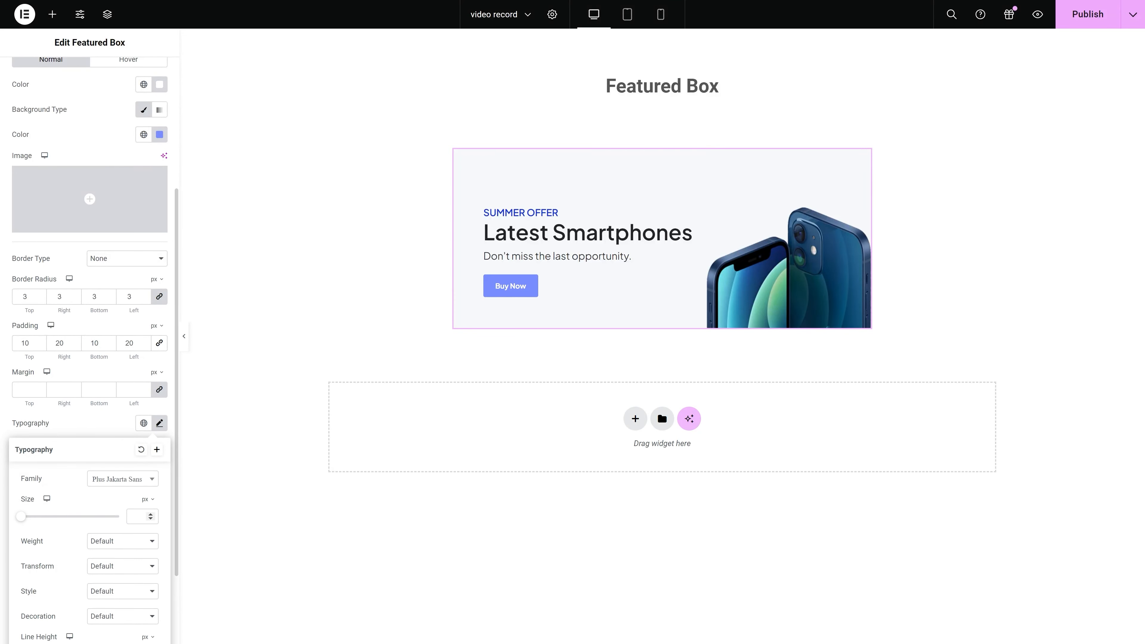
# Set the button text's font size to 15 px and give it a lighter font weight
pyautogui.click(137, 516)
pyautogui.write('15')
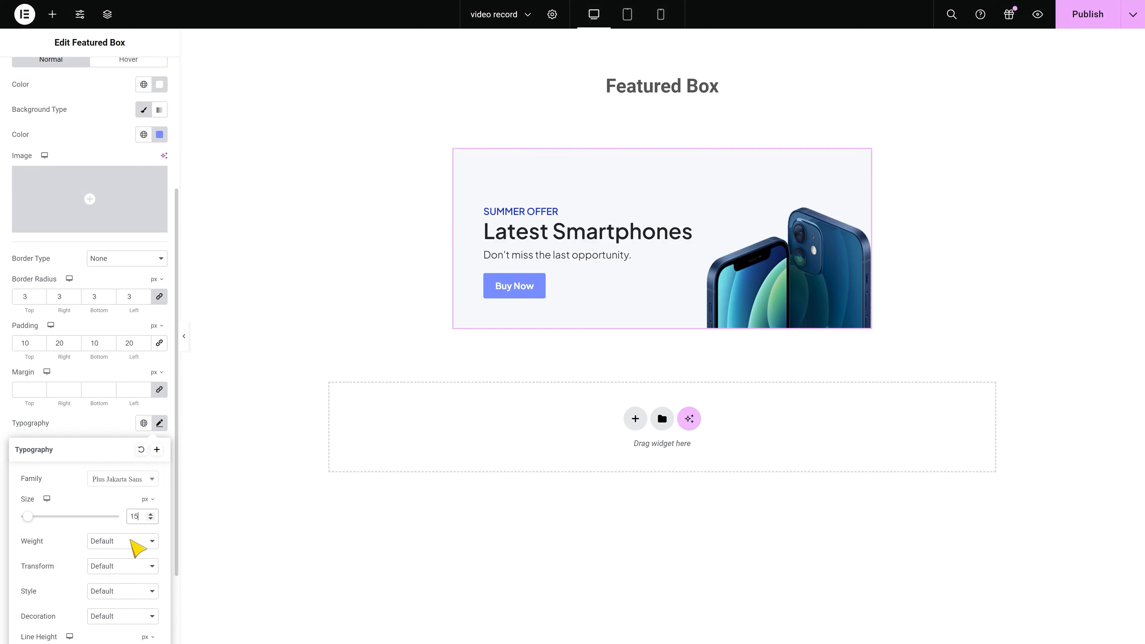
pyautogui.click(130, 541)
pyautogui.click(123, 465)
pyautogui.click(112, 430)
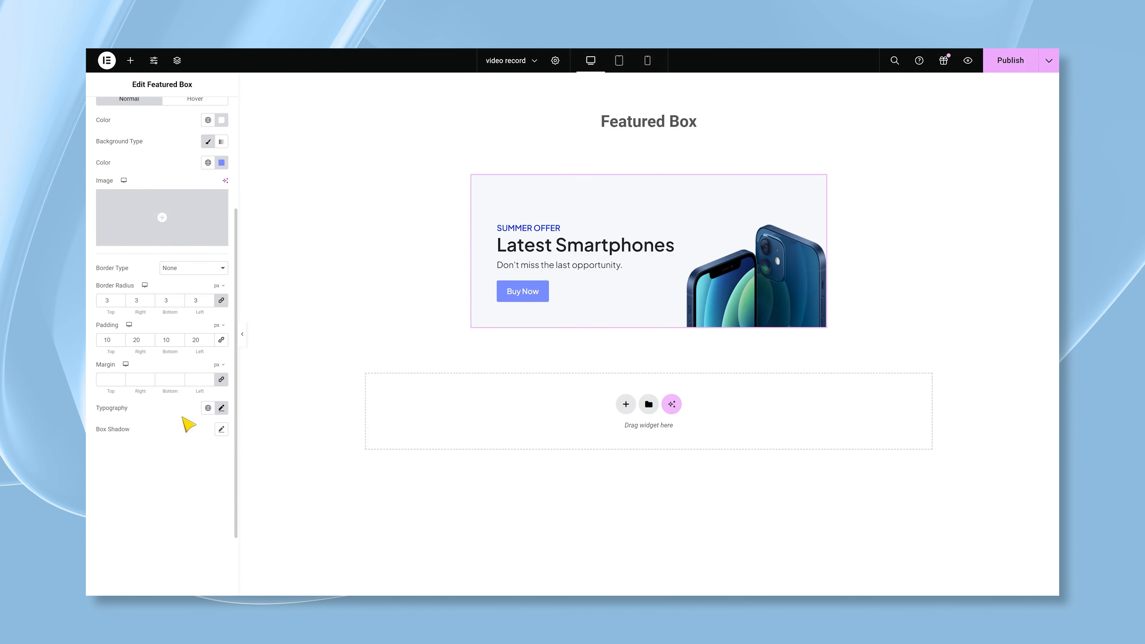
# Set the button's hover text color to white #FFFFFF
pyautogui.scroll(3, 198, 421)
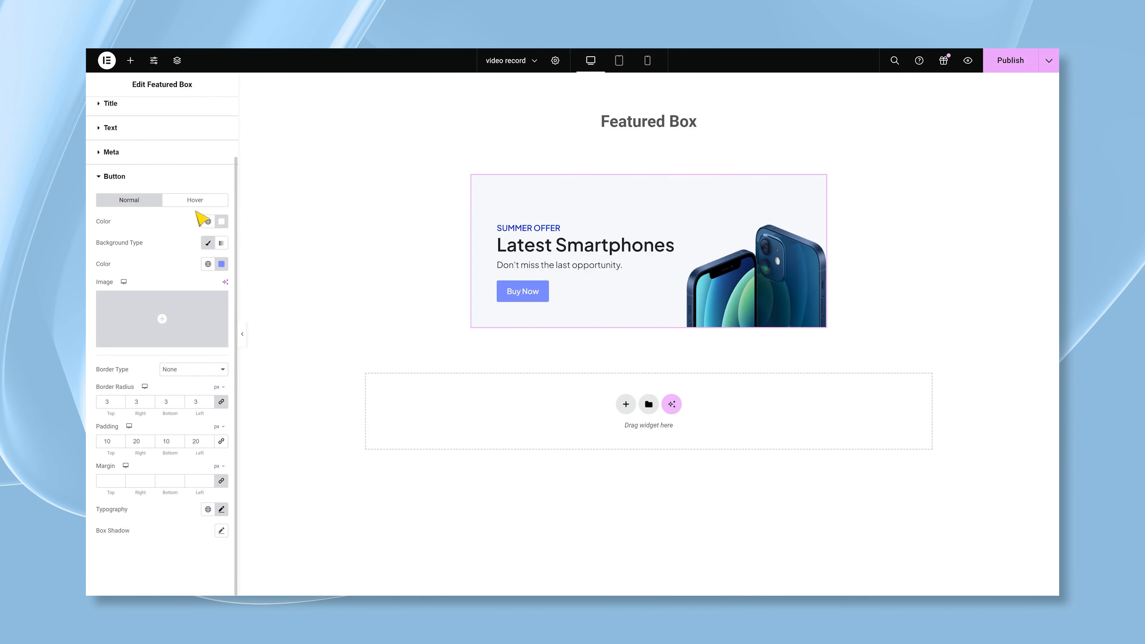
pyautogui.click(196, 204)
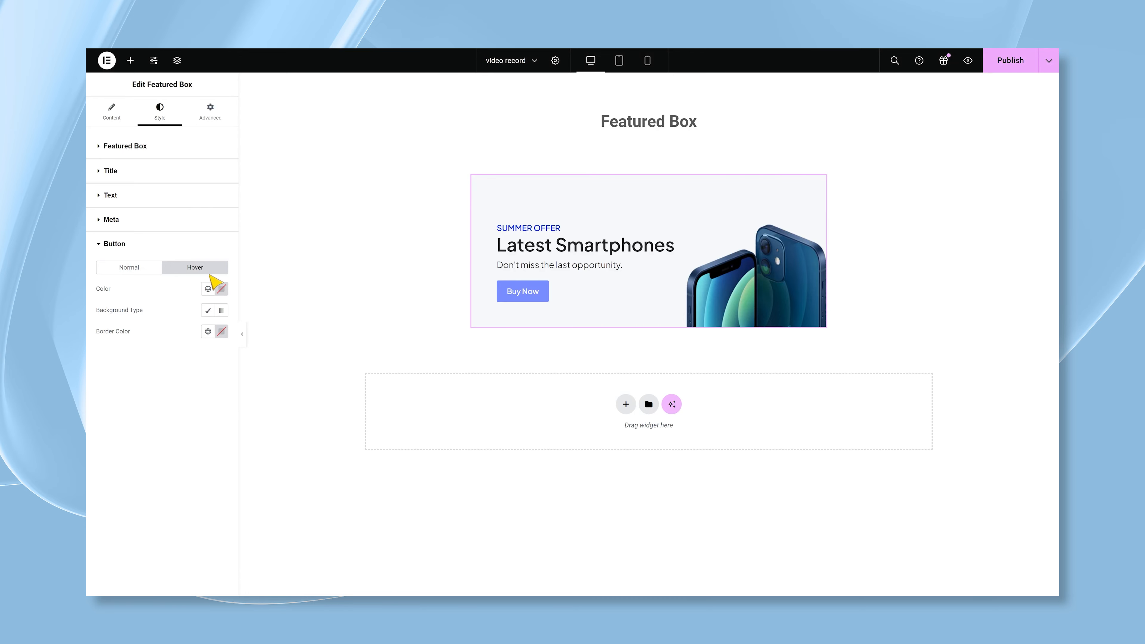
pyautogui.click(222, 290)
pyautogui.moveTo(208, 343); pyautogui.dragTo(156, 328)
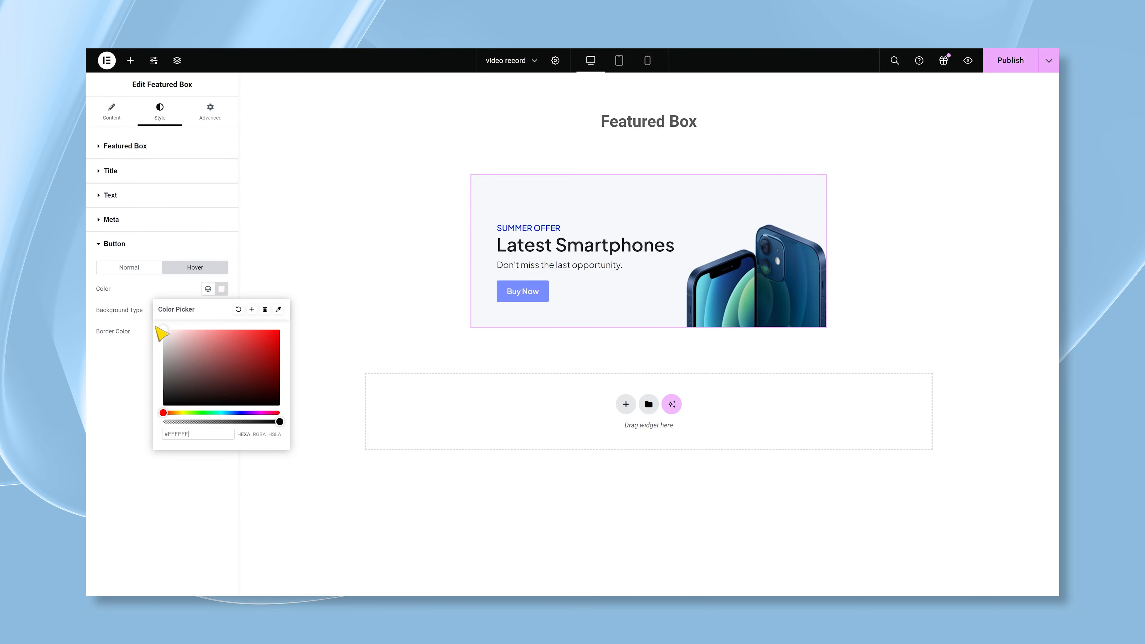
pyautogui.click(178, 299)
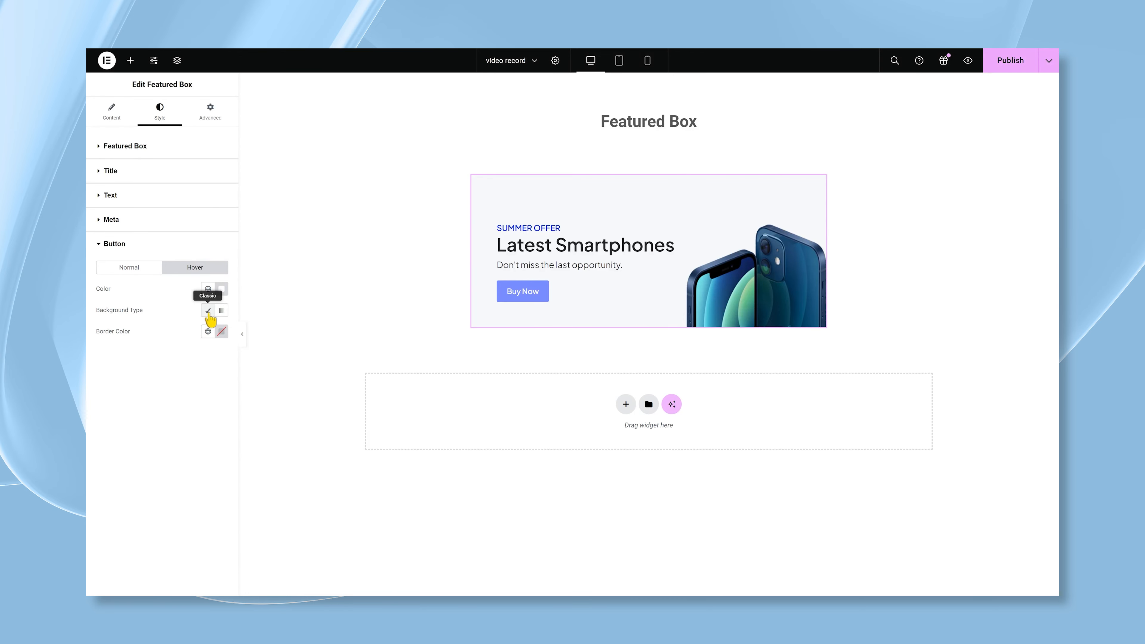
# Give the button's hover state a classic background in #1435E1
pyautogui.click(207, 309)
pyautogui.click(221, 331)
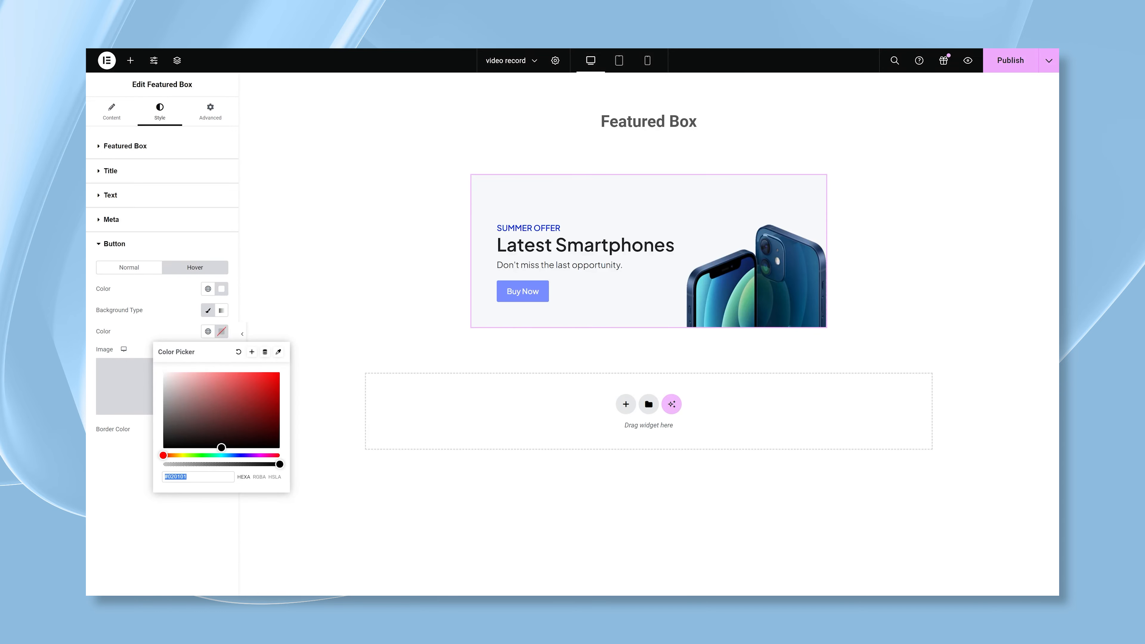
pyautogui.write('#1435E1')
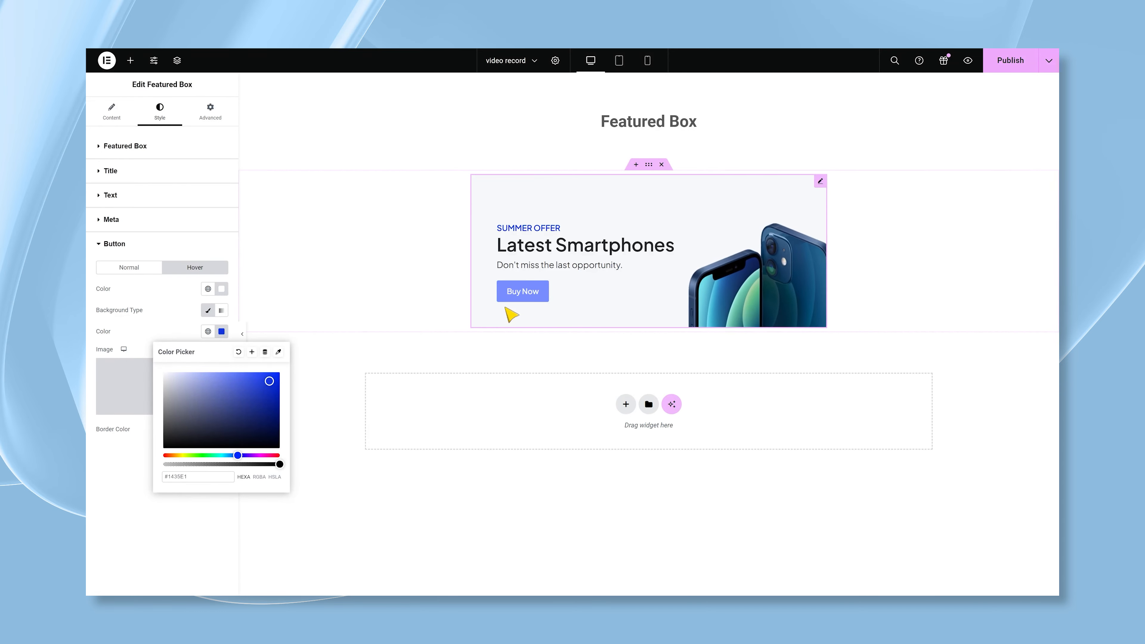
pyautogui.click(519, 367)
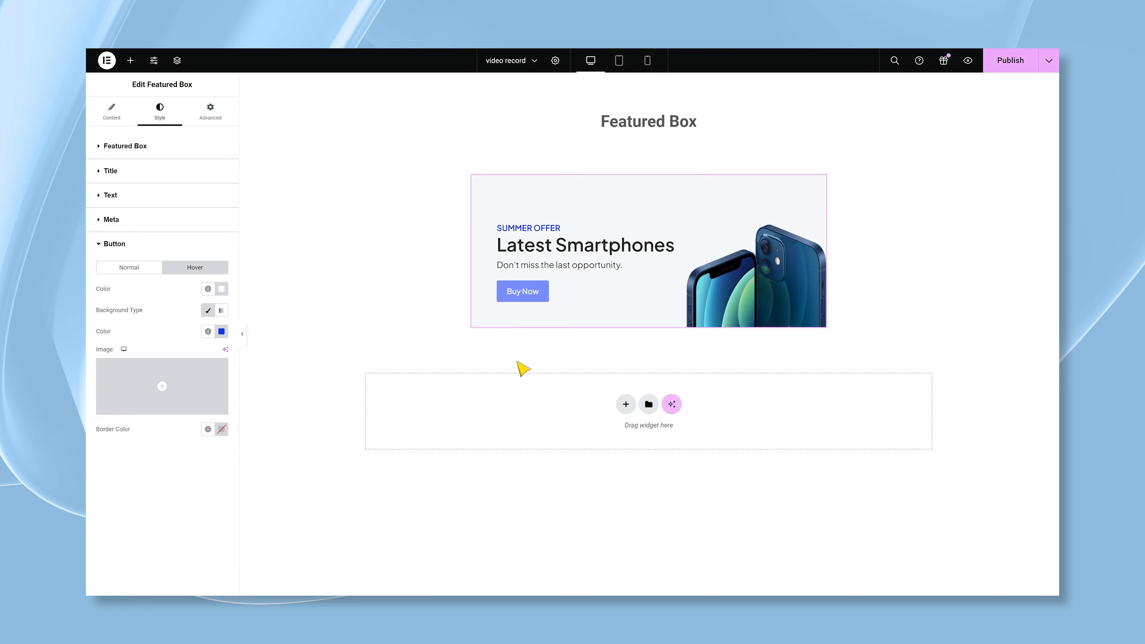